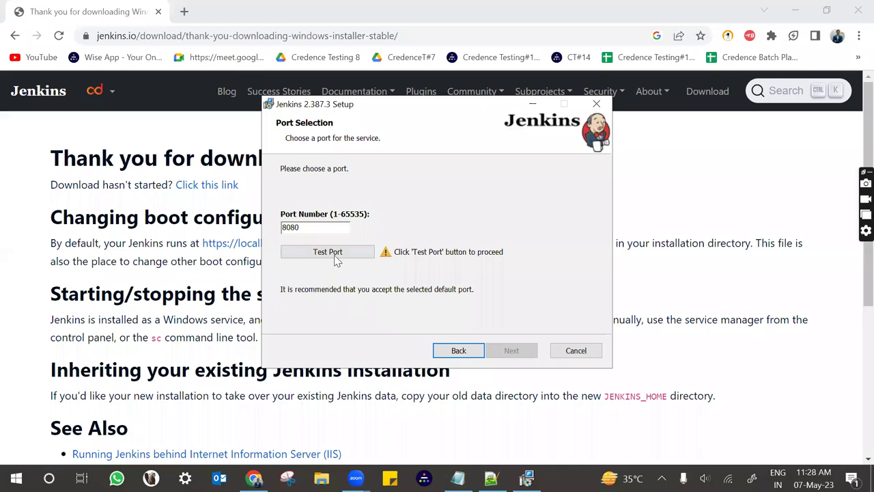
Test that port 8080 is available for the Jenkins service.
click(318, 229)
drag(321, 230, 265, 228)
click(314, 224)
click(336, 251)
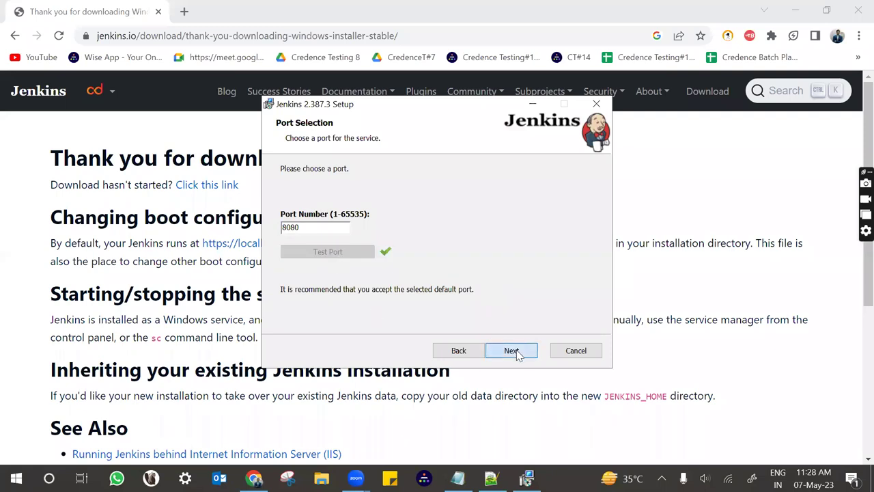
Set the Java home directory to C:\Program Files\Java\jdk-17\.
click(517, 351)
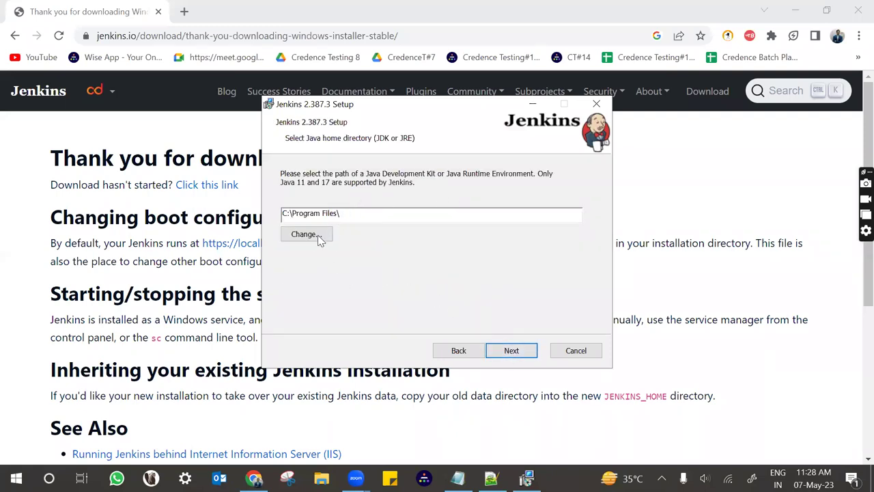
click(318, 237)
drag(323, 277, 369, 274)
double_click(464, 197)
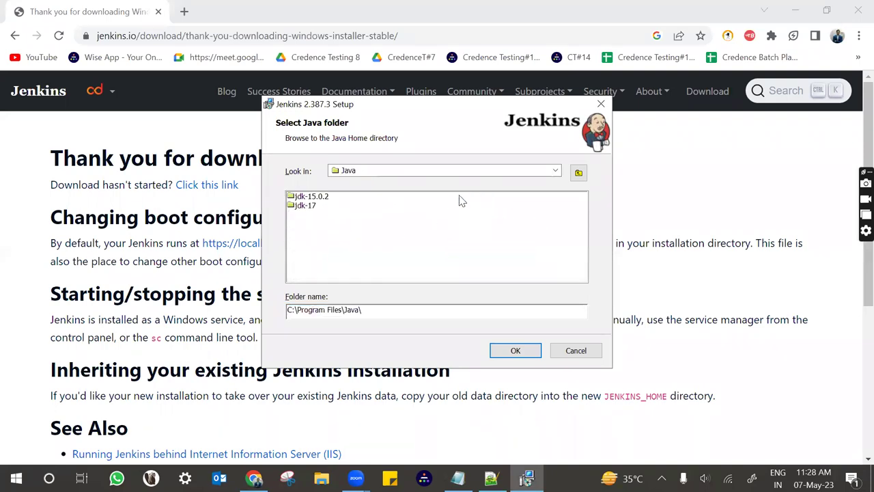
click(305, 205)
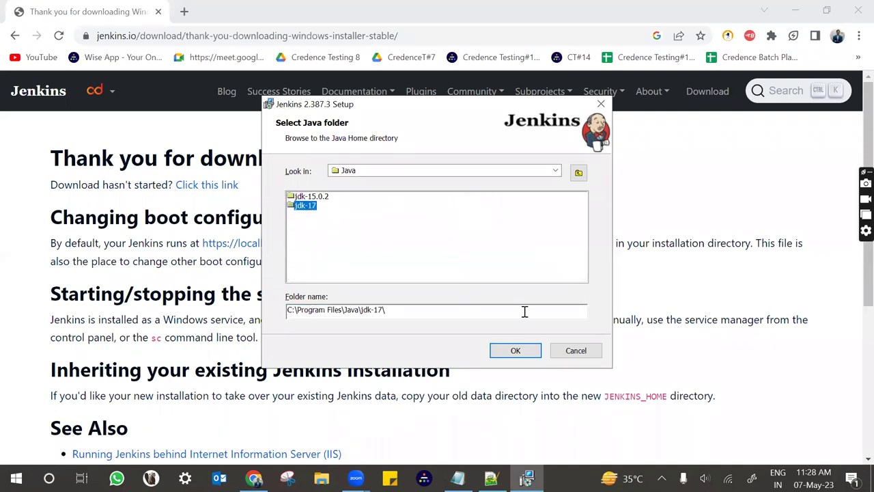
click(513, 350)
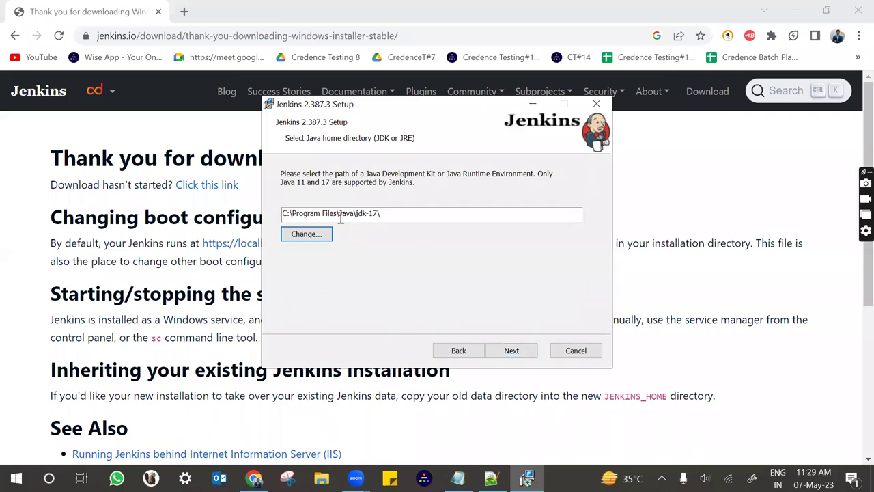
Keep the default features, install Jenkins 2.387.3 and finish the wizard.
click(506, 352)
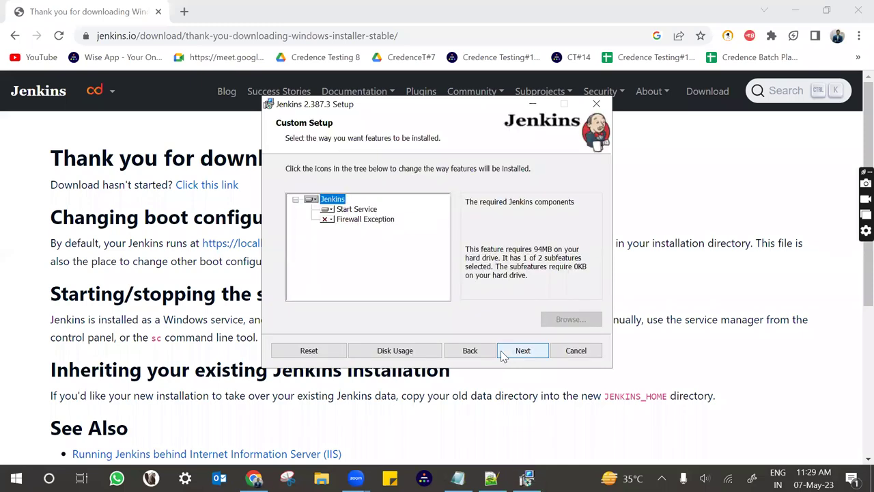
click(504, 353)
click(502, 352)
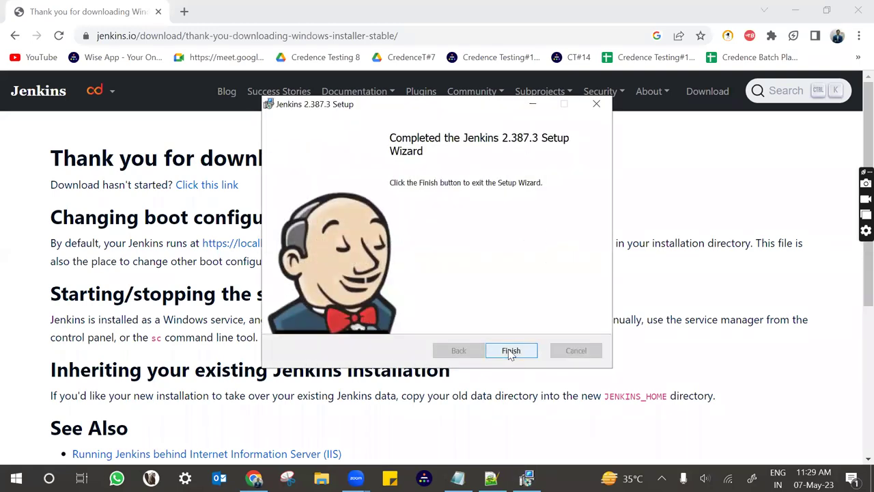
click(511, 351)
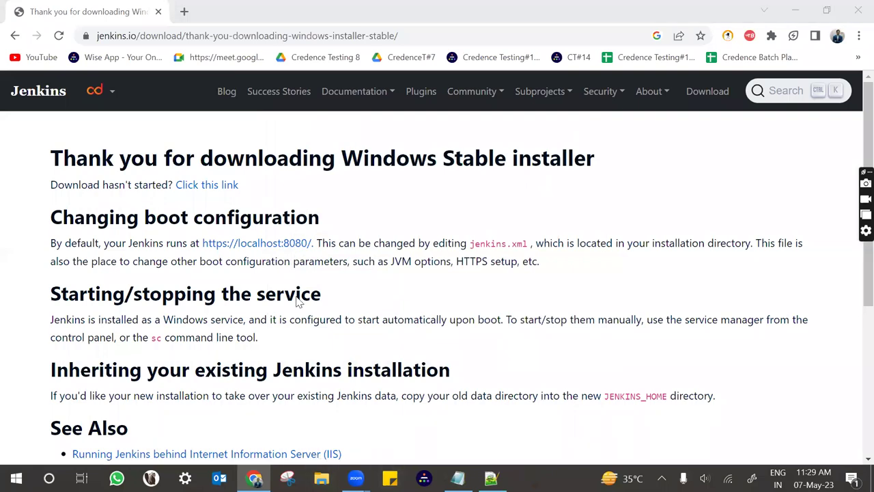
key(super+e)
Browse to C:\Program Files\Jenkins and select Jenkins.war.
scroll(98, 230, down, 4)
click(42, 272)
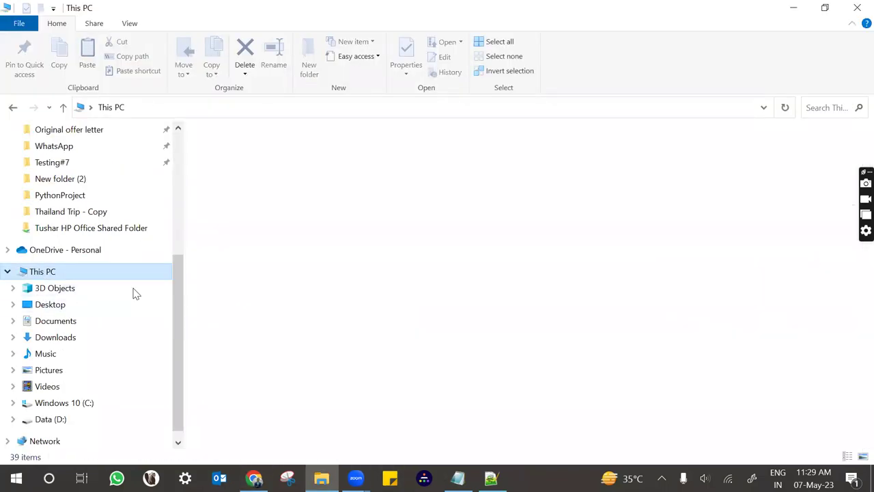
double_click(273, 297)
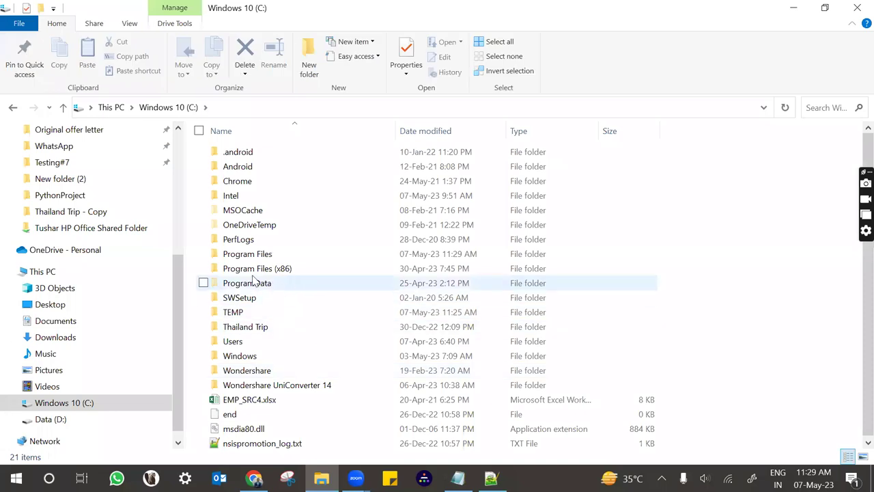
double_click(244, 253)
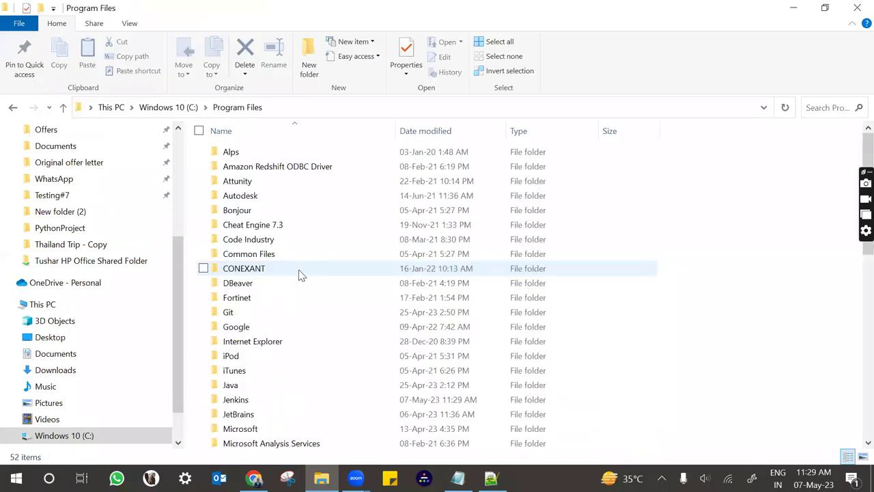
double_click(235, 401)
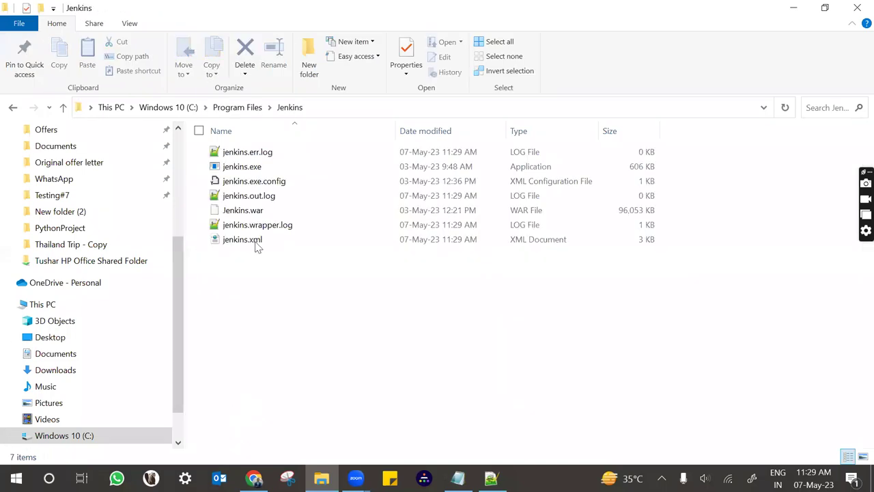
click(248, 216)
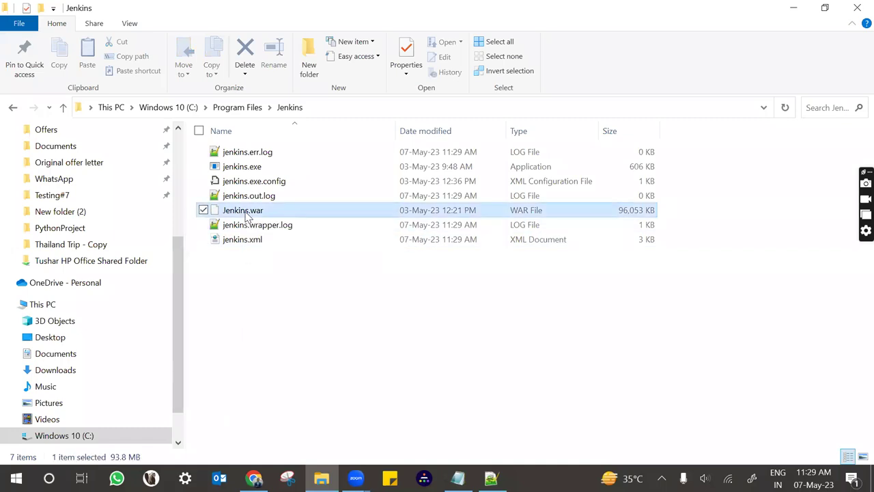
click(349, 107)
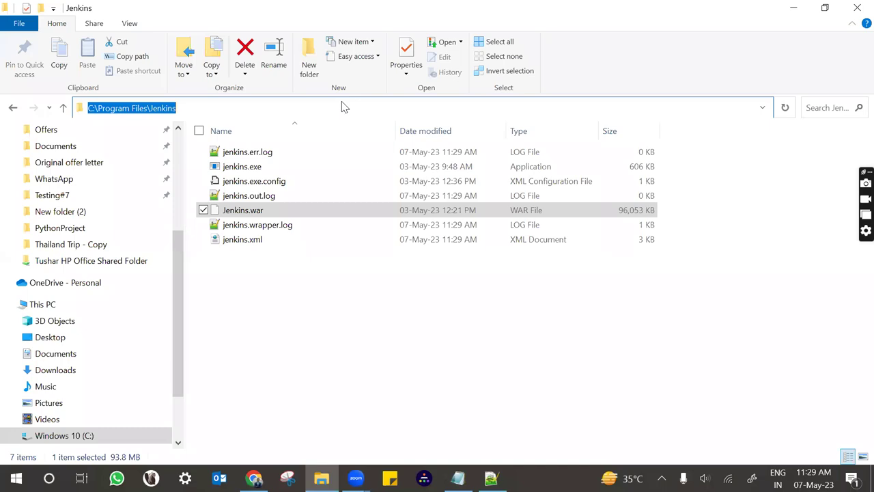
Open a Command Prompt in the Jenkins folder and run 'java -jar jenkins.war'.
text(cmd)
key(Return)
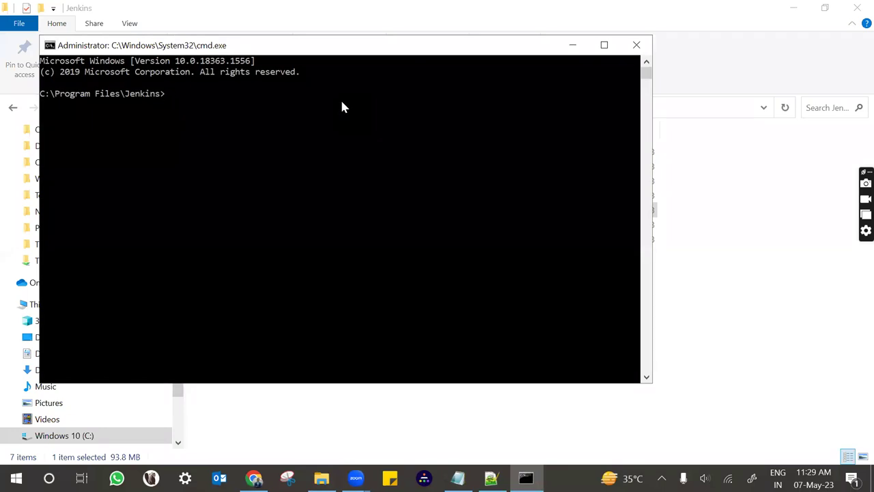
text(java)
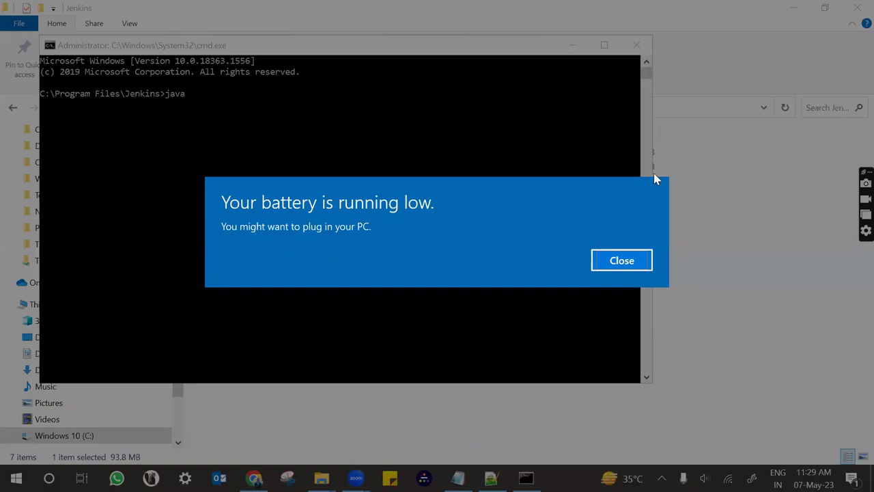
key(Escape)
text(-jar)
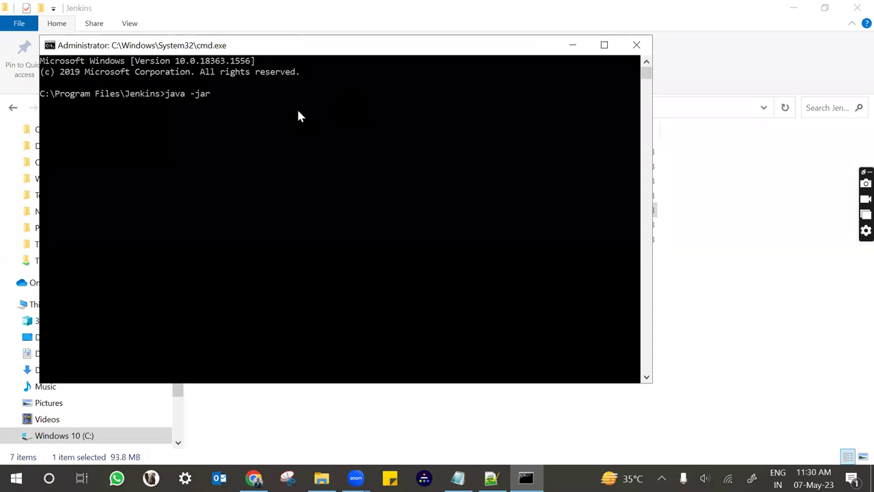
text( jenkins.war)
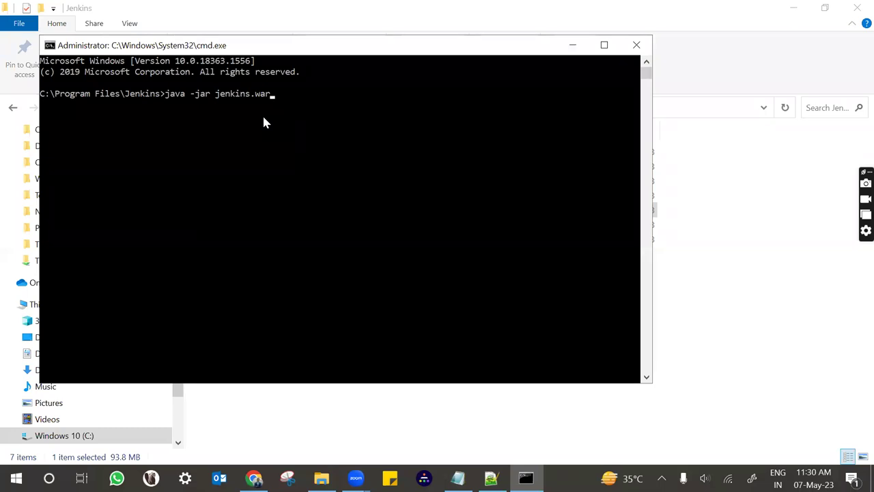
key(Return)
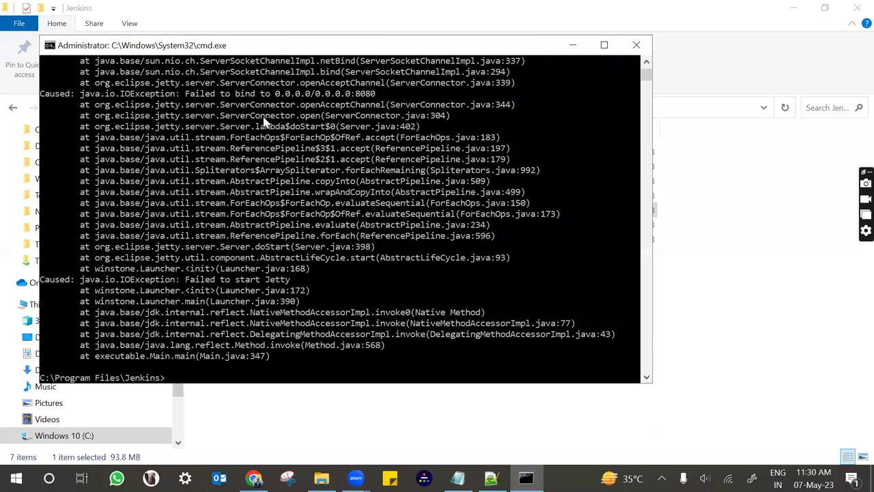
Find and highlight the 'Failed to bind to 0.0.0.0:8080' error in the output.
scroll(301, 236, up, 3)
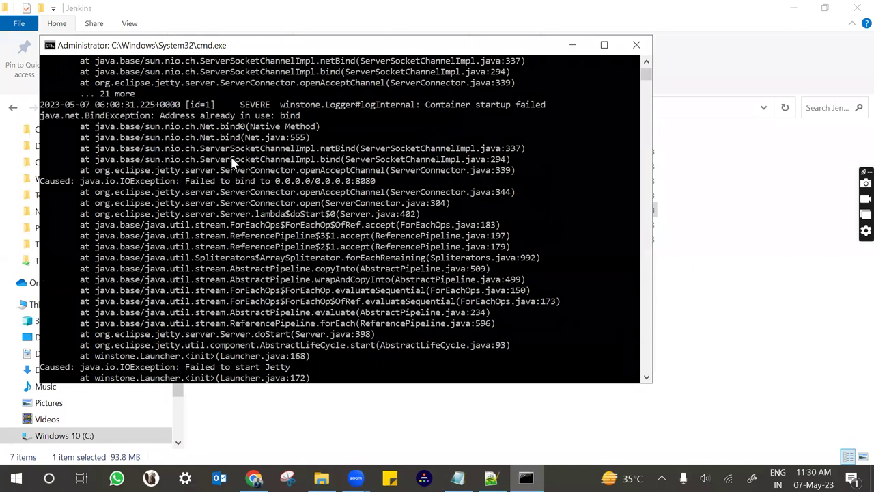
scroll(231, 163, up, 2)
scroll(225, 161, up, 2)
scroll(224, 160, up, 5)
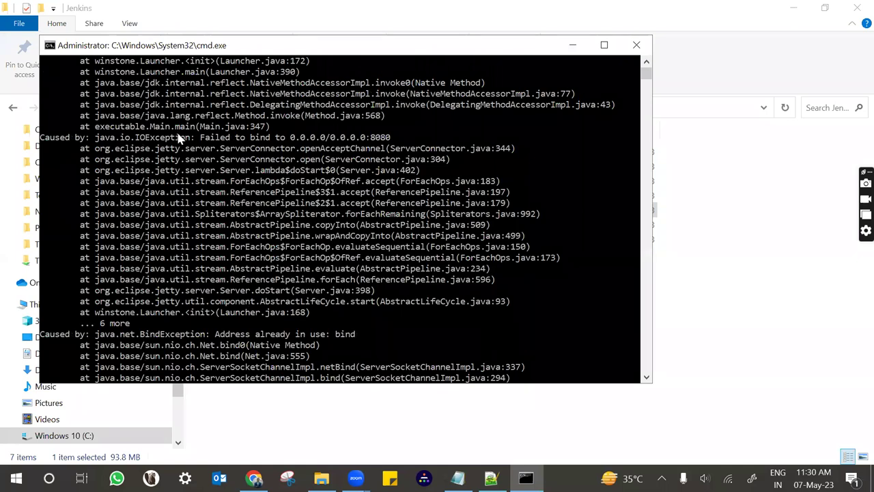
drag(97, 139, 390, 139)
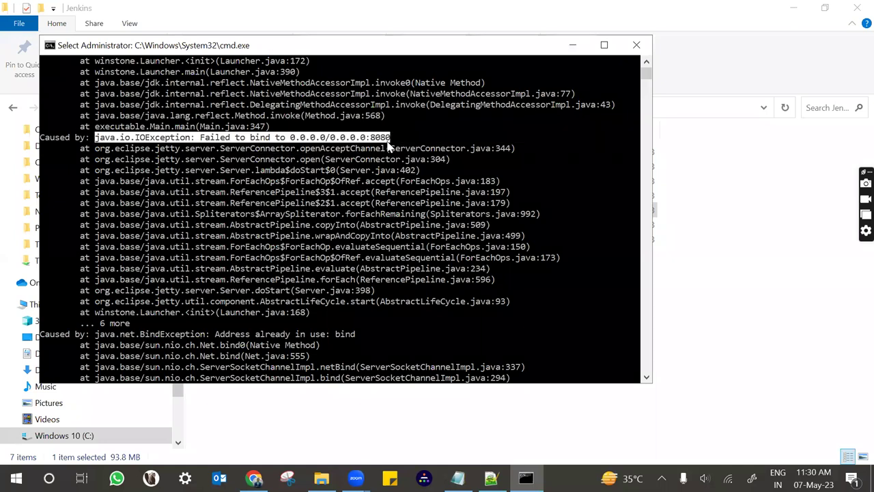
scroll(362, 154, up, 2)
scroll(362, 154, up, 2)
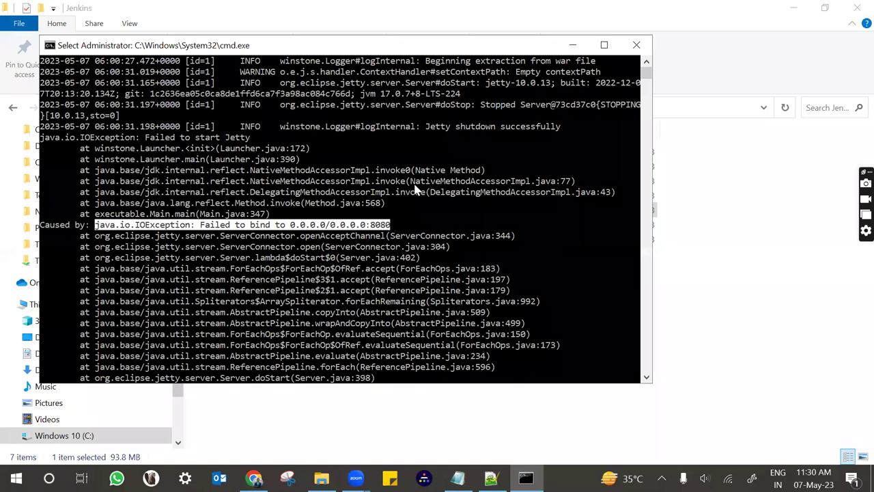
key(alt+Tab)
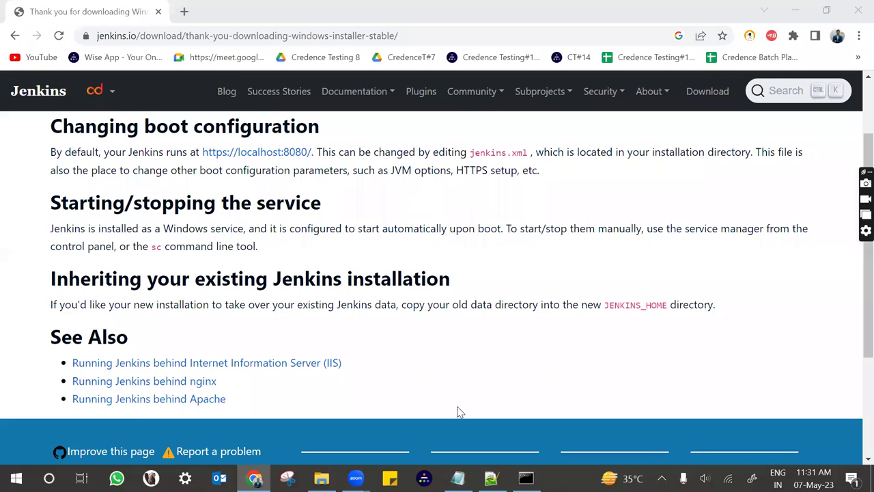
Open a new Command Prompt and run 'netstat -ano | findstr :8080'.
key(super)
text(cmd)
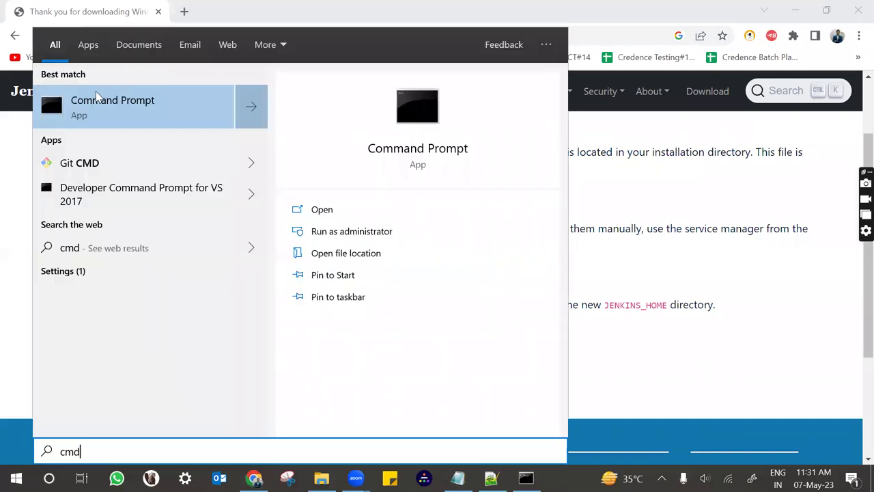
click(96, 95)
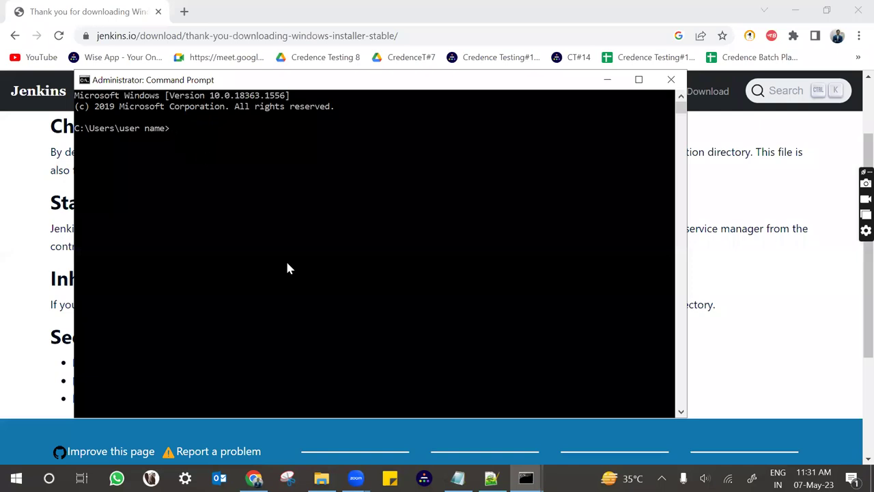
click(186, 131)
right_click(217, 186)
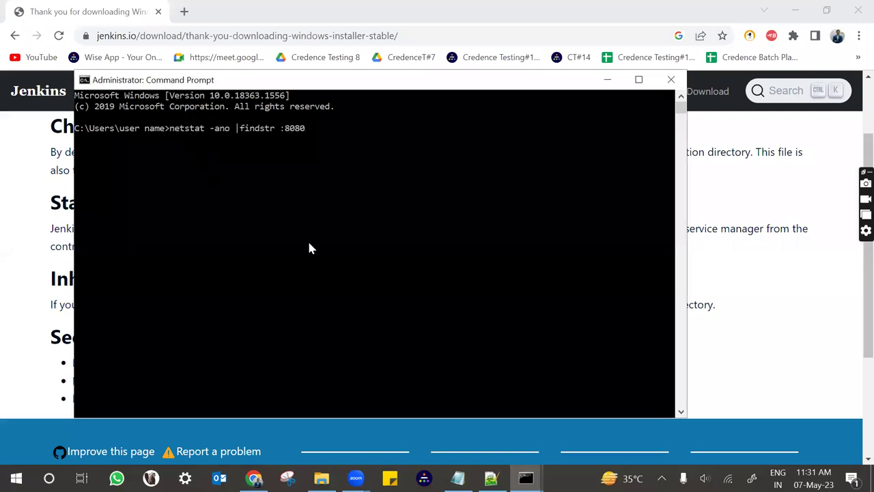
key(Return)
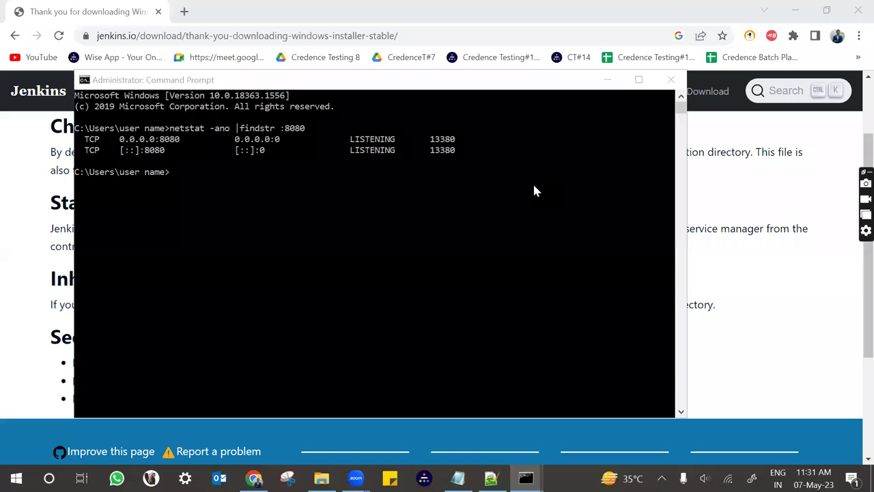
Force-kill process 13380 with 'taskkill /f /pid 13380' and minimize the console.
click(182, 179)
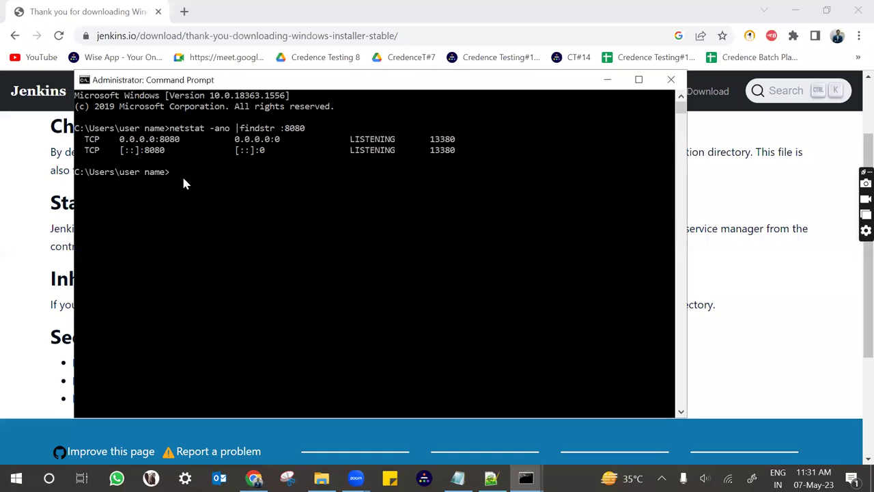
text(taskkill /f /pid 15684)
click(445, 140)
key(Escape)
double_click(267, 172)
text(13380)
click(276, 173)
text(13380)
double_click(298, 173)
key(BackSpace)
key(BackSpace)
key(BackSpace)
key(BackSpace)
key(BackSpace)
key(BackSpace)
key(BackSpace)
key(BackSpace)
key(BackSpace)
key(BackSpace)
key(BackSpace)
key(BackSpace)
key(BackSpace)
key(BackSpace)
text(13380)
key(Return)
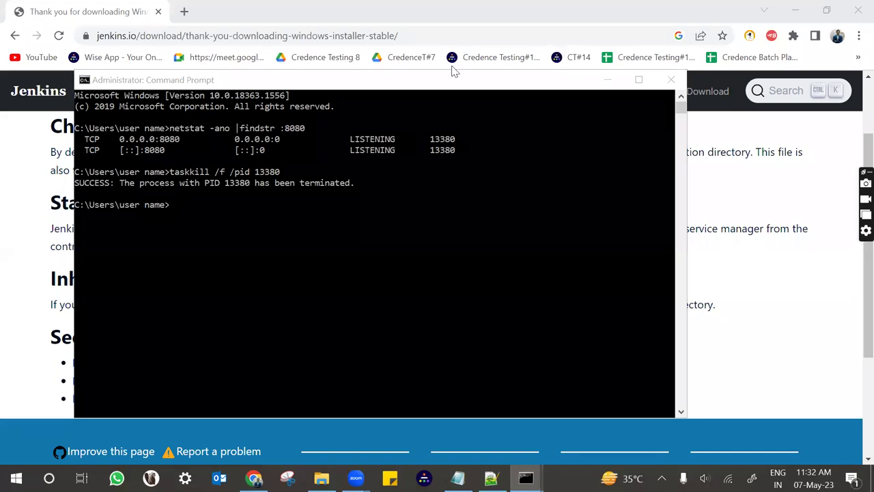
click(607, 80)
Rerun 'java -jar jenkins.war' in the original Jenkins console window.
mouse_move(525, 478)
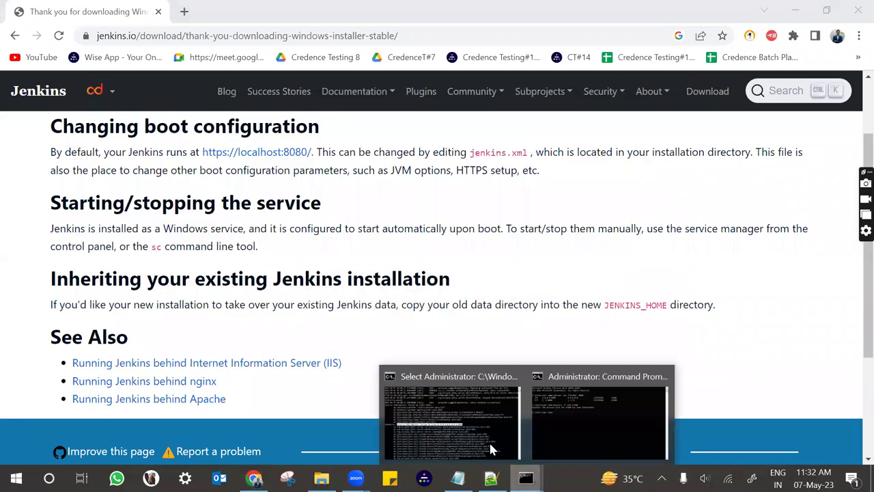
click(432, 409)
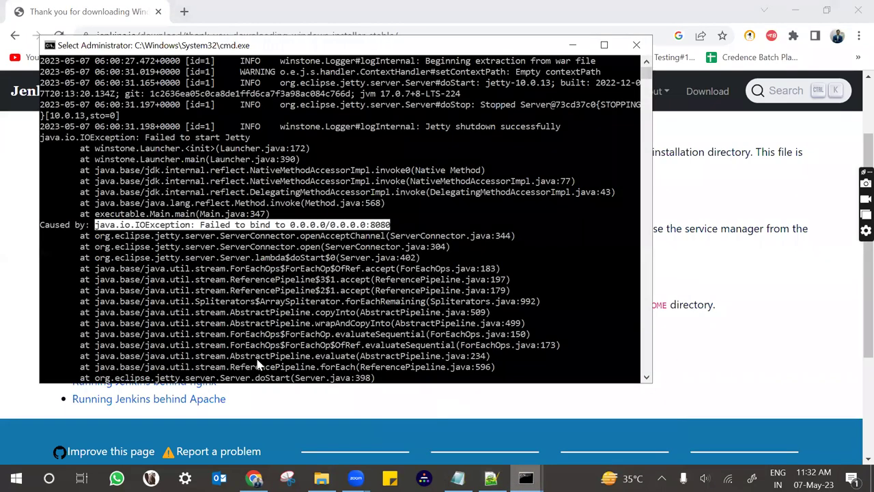
scroll(207, 310, down, 15)
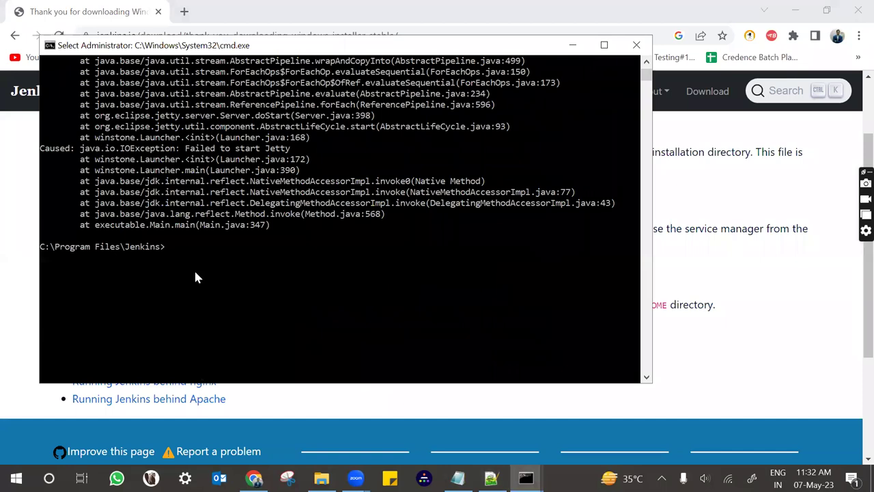
key(Up)
key(Return)
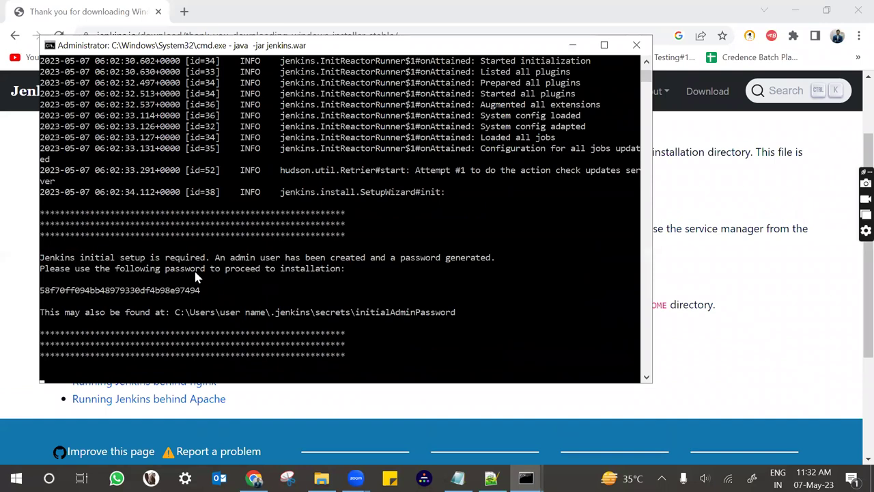
Load localhost:8080 in a new browser tab.
click(185, 11)
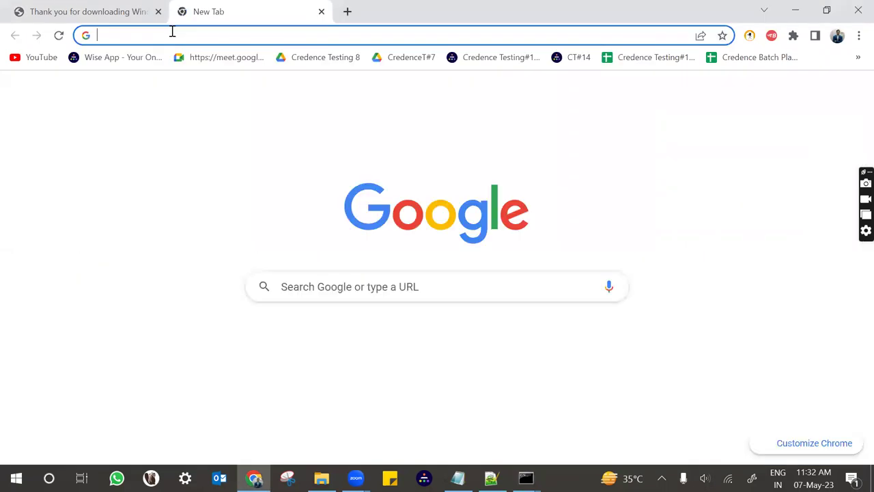
text(loca)
key(Return)
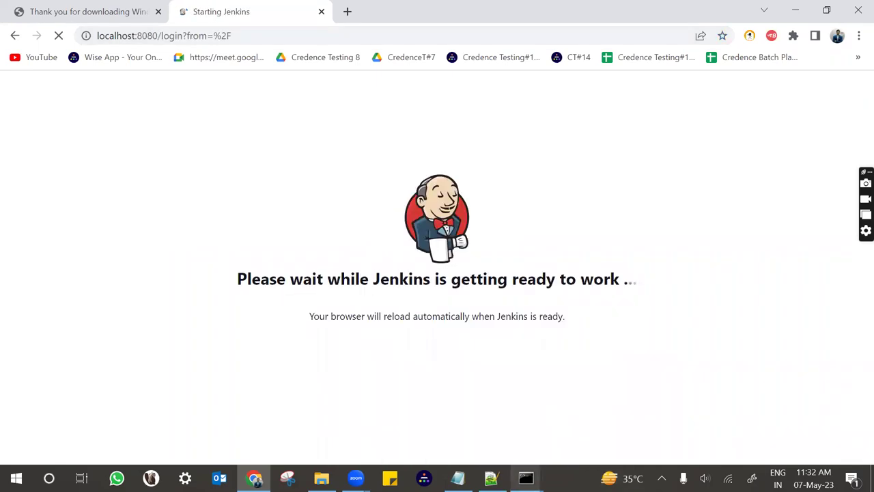
Look up the initial admin password details in the Jenkins console log, then return to the browser.
click(563, 412)
mouse_move(526, 478)
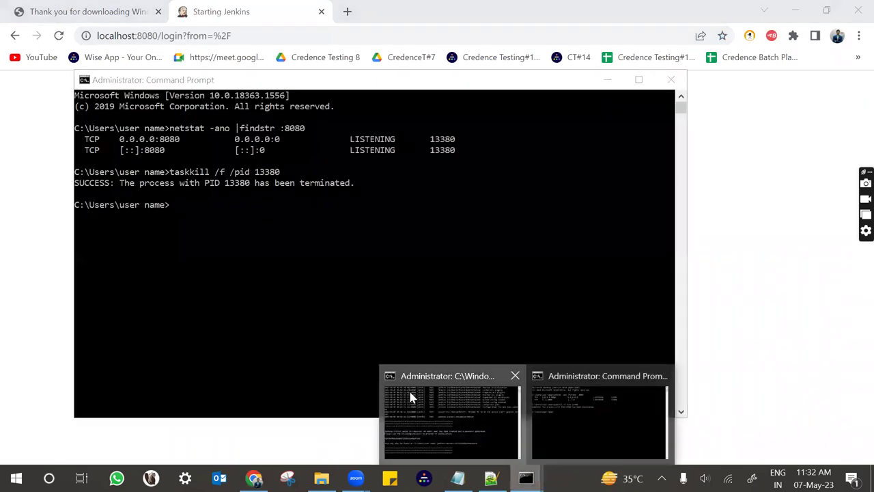
click(409, 396)
scroll(259, 270, down, 5)
scroll(249, 277, up, 1)
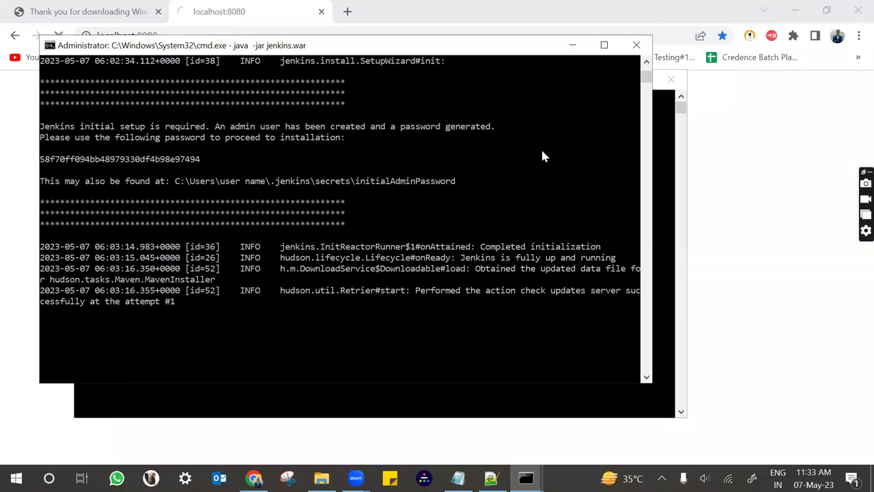
click(729, 185)
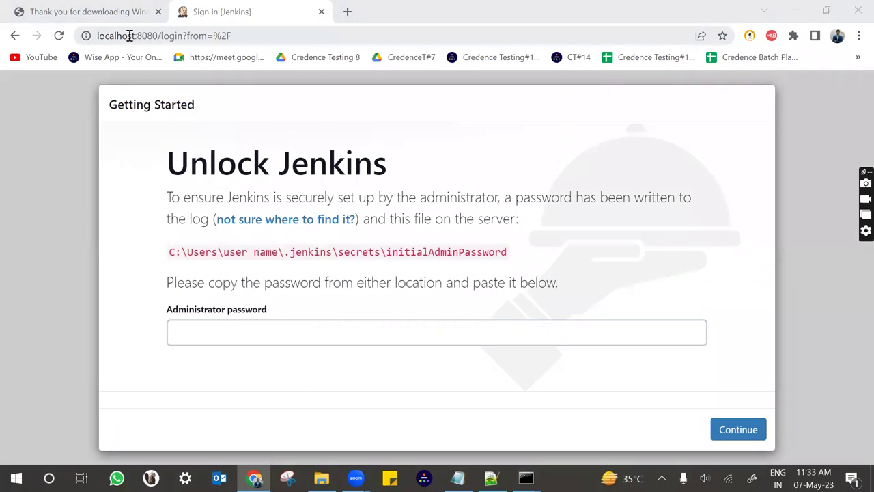
Open the initialAdminPassword file path in a new tab and copy the password.
drag(158, 34, 95, 35)
drag(509, 253, 170, 247)
key(ctrl+c)
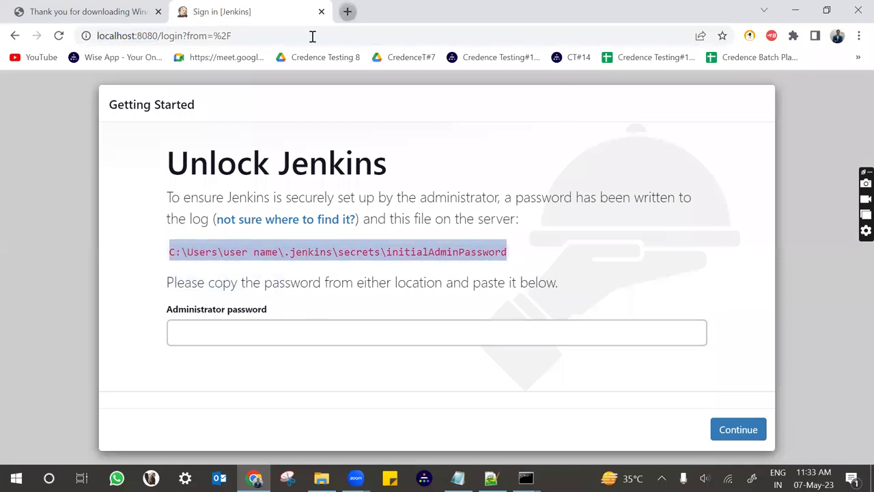
click(347, 12)
key(ctrl+v)
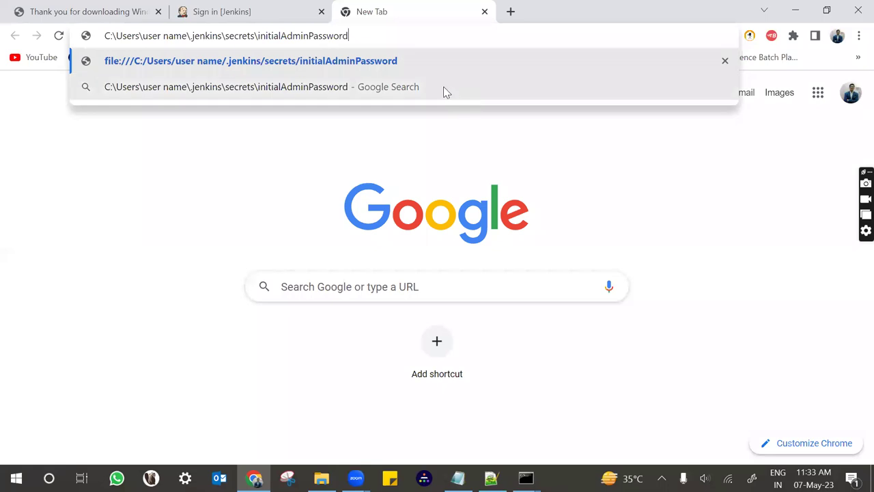
key(Return)
drag(164, 86, 4, 83)
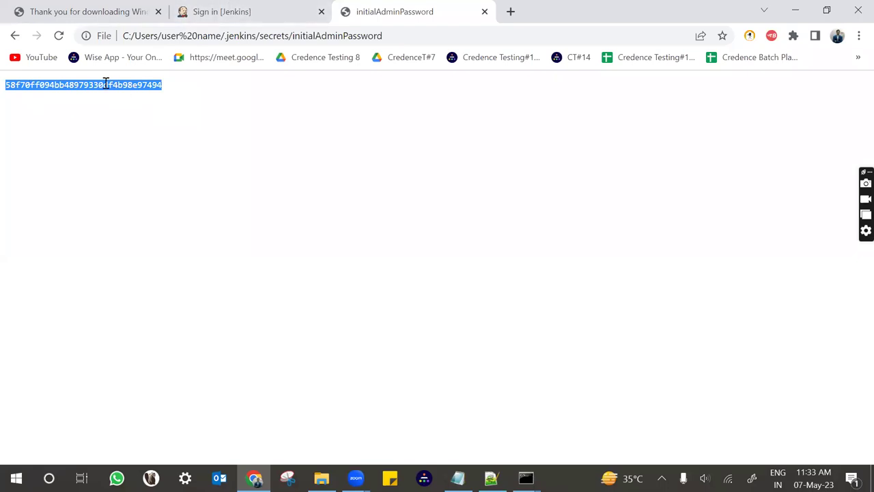
Paste the password into the Unlock Jenkins Administrator password field.
click(211, 14)
click(247, 326)
key(ctrl+v)
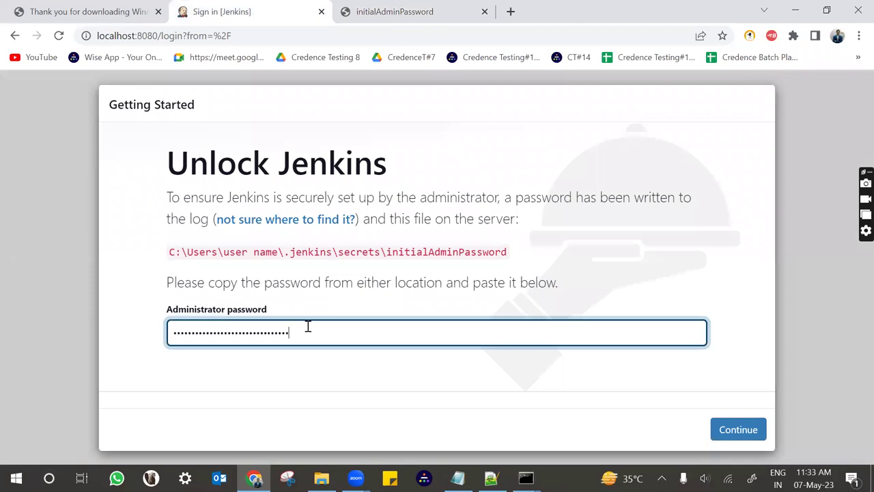
double_click(308, 327)
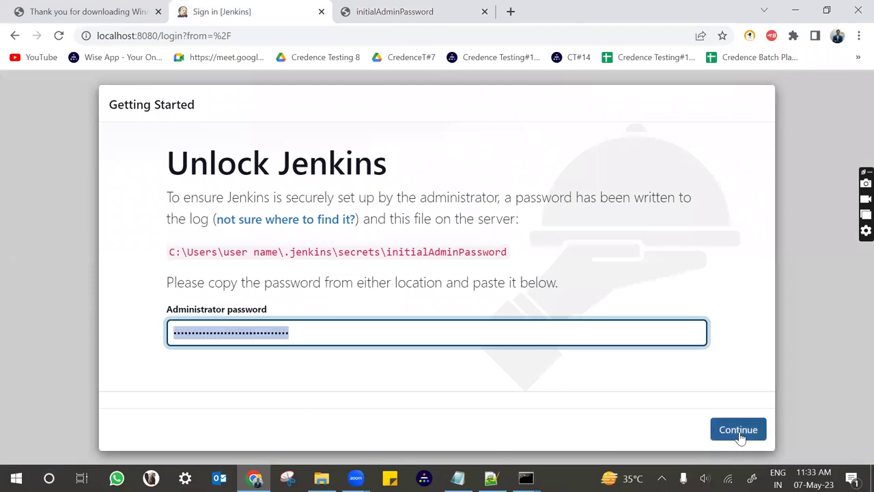
Continue past Unlock Jenkins with the entered administrator password.
click(740, 436)
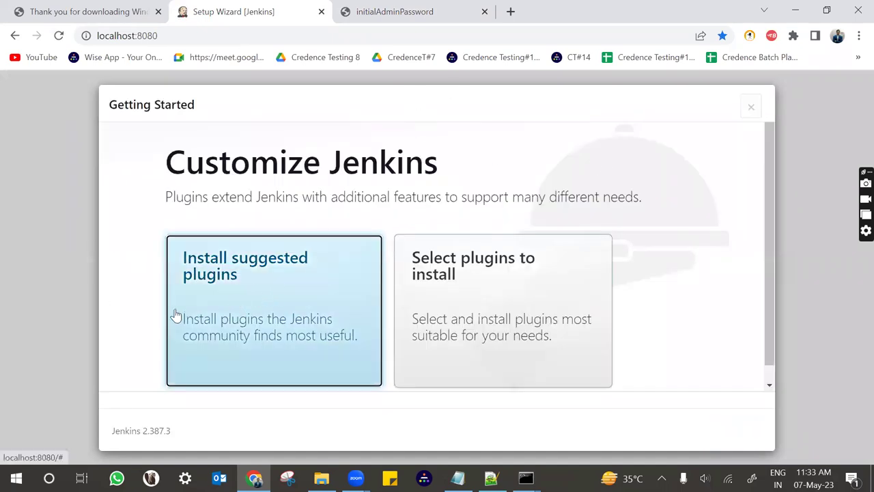
Choose Install suggested plugins and let the installation complete.
click(278, 296)
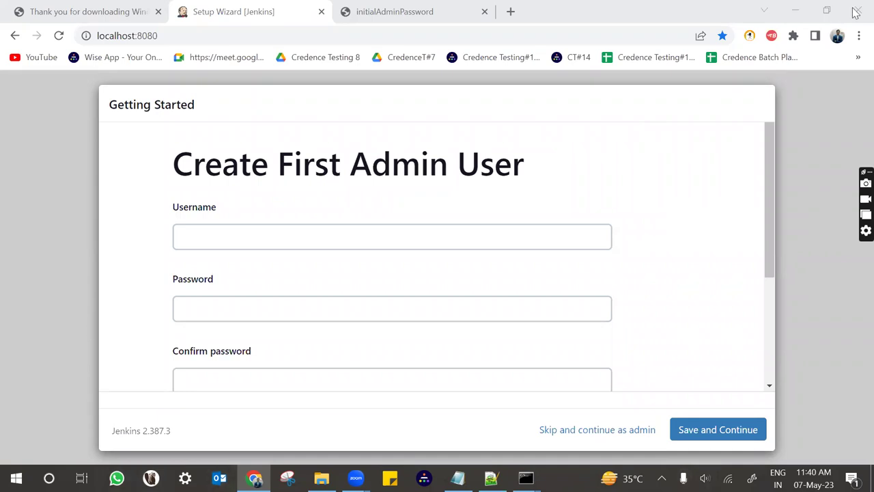
Enter the admin username, then the password and its confirmation.
click(232, 240)
key(Tab)
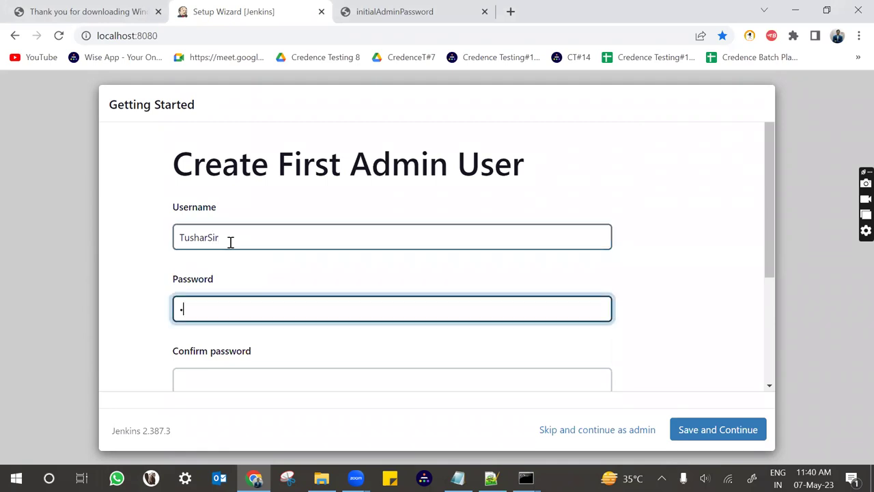
key(ctrl+a)
key(BackSpace)
key(Tab)
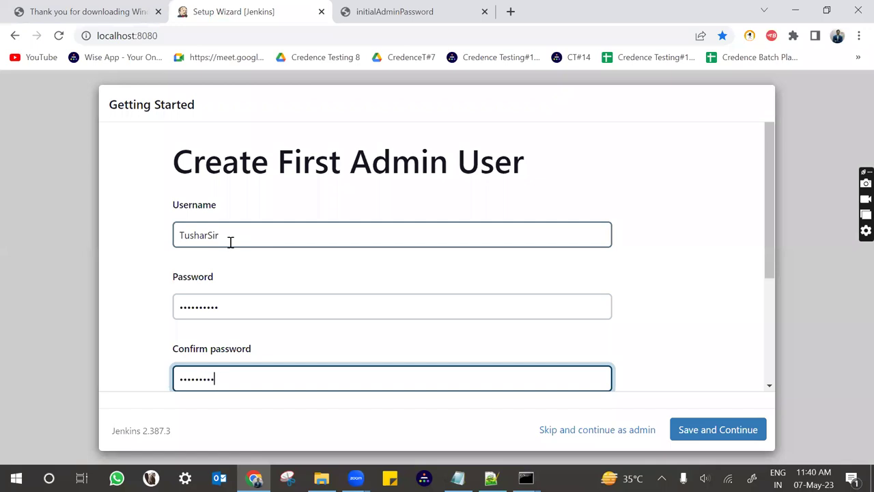
Fill in the admin's full name and e-mail address, then save and continue.
scroll(230, 242, down, 3)
click(214, 262)
text(Tushar Sir)
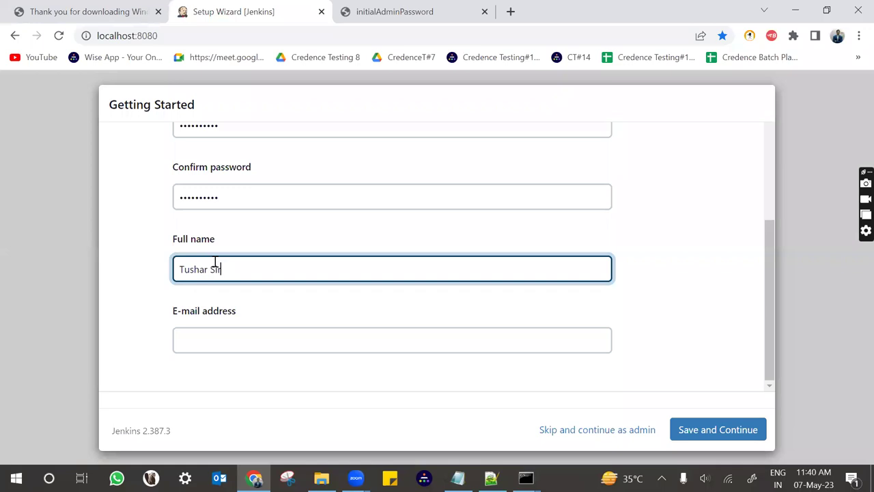
key(Tab)
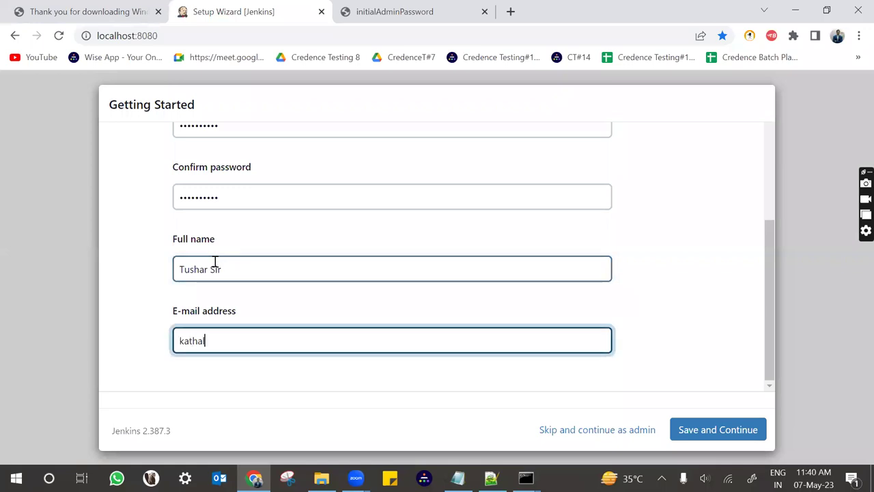
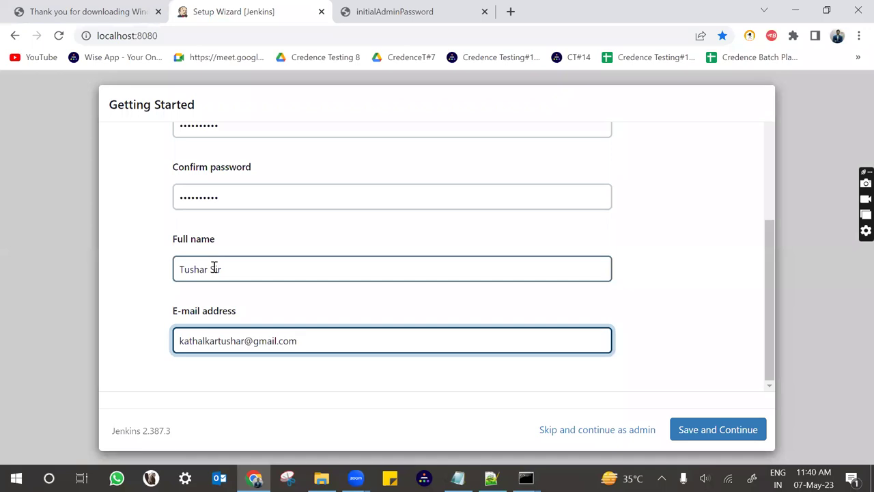
click(682, 434)
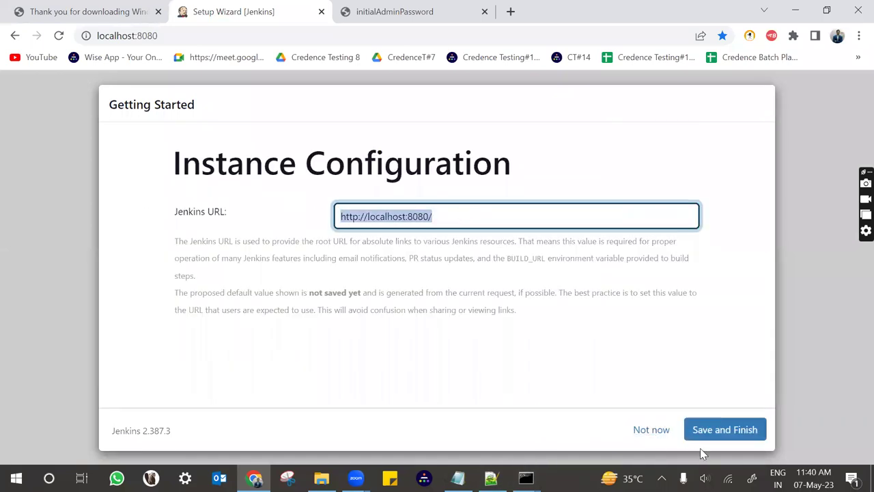
click(725, 437)
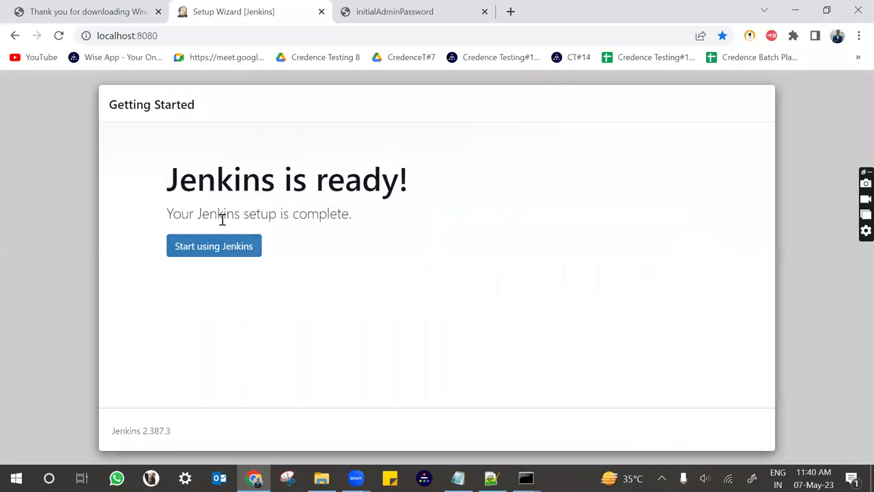
click(217, 255)
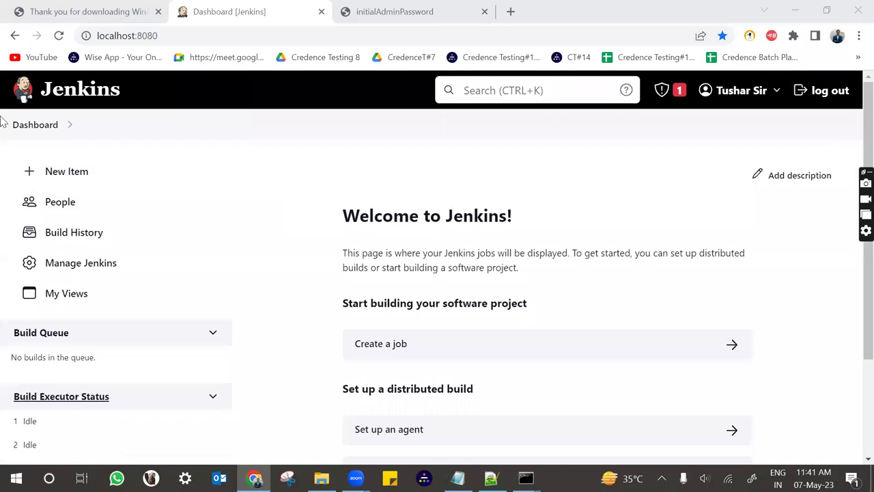
Create a new Freestyle project named DemoPytest.
click(39, 172)
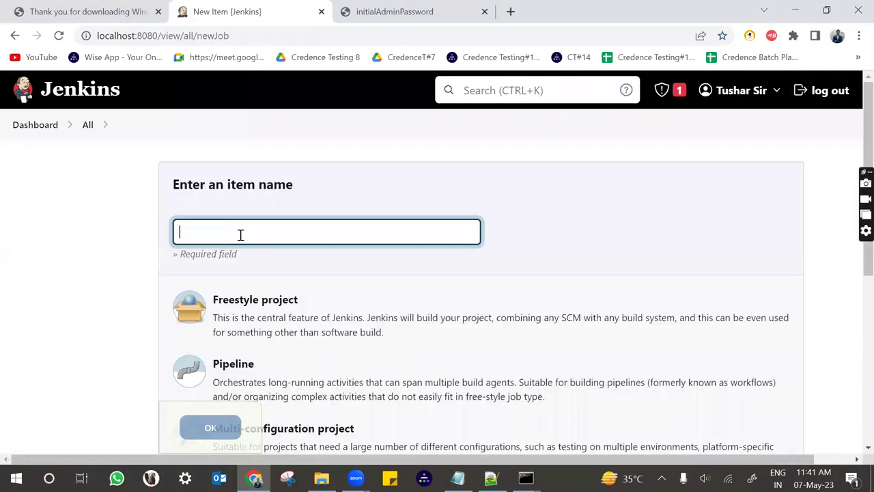
text(DemoPytest)
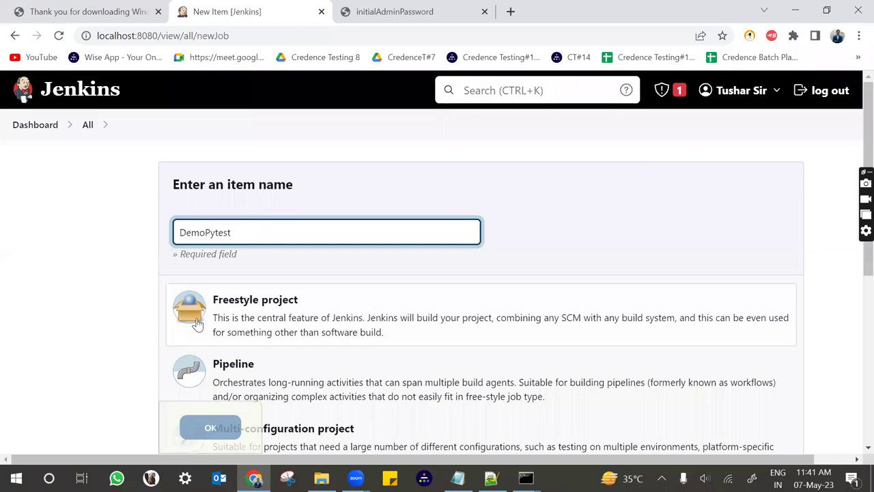
click(234, 310)
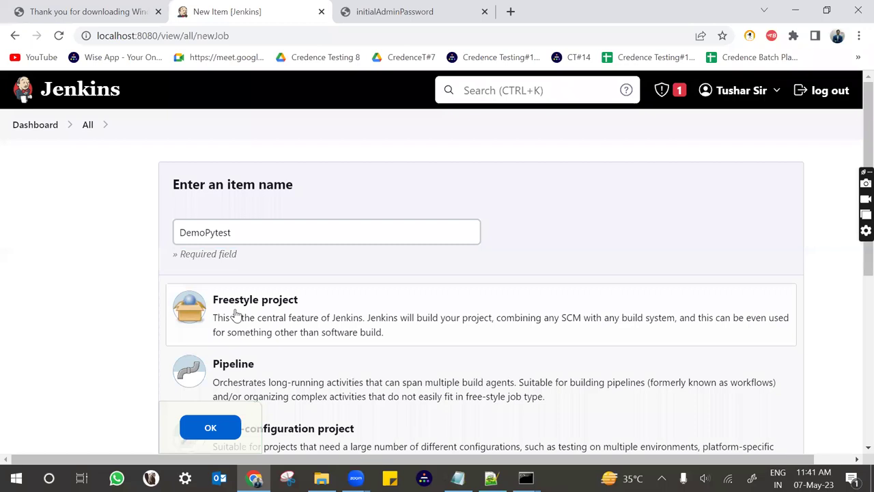
click(209, 429)
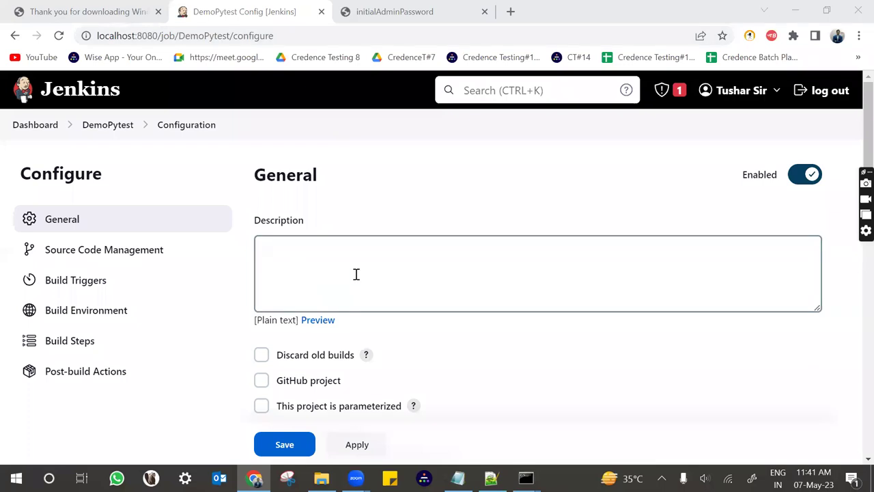
Expand the General Advanced options and enable Use custom workspace for DemoPytest.
scroll(355, 273, down, 2)
scroll(337, 298, up, 1)
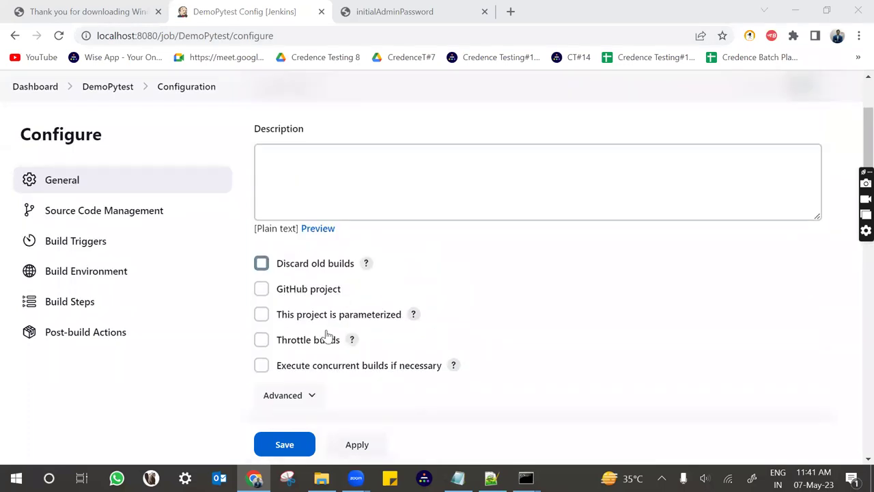
scroll(328, 336, down, 1)
click(298, 311)
scroll(298, 308, down, 2)
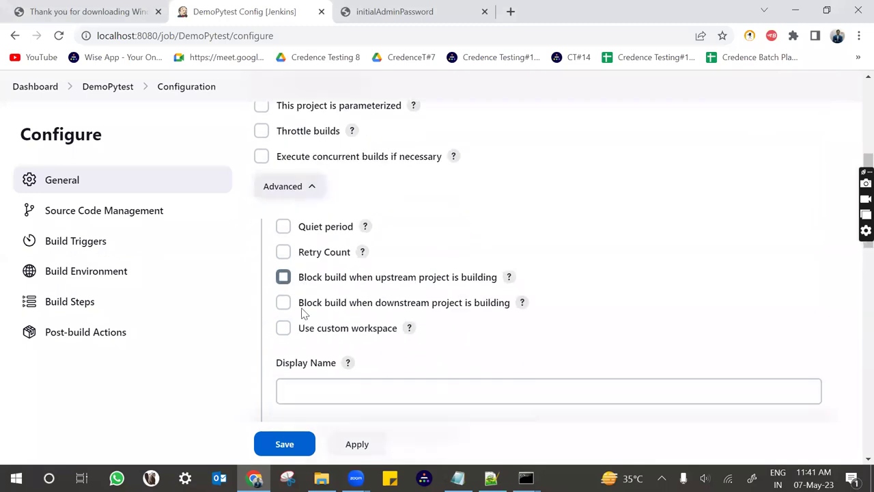
scroll(300, 309, down, 1)
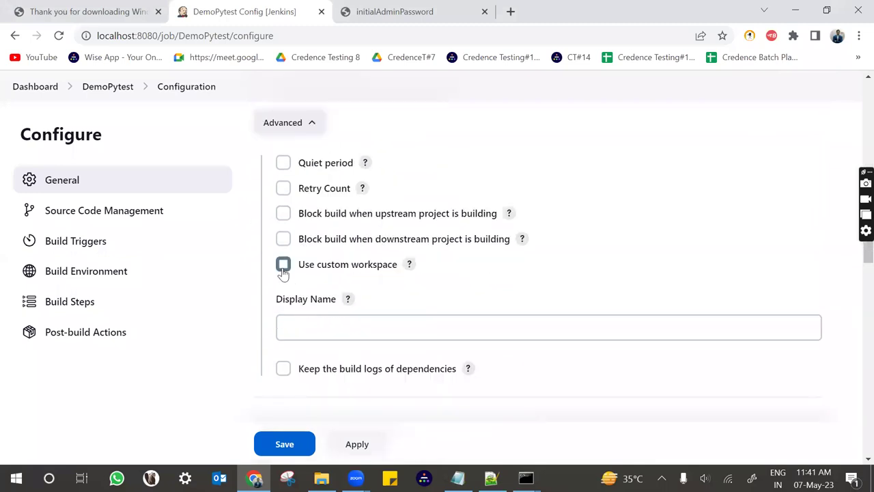
click(282, 265)
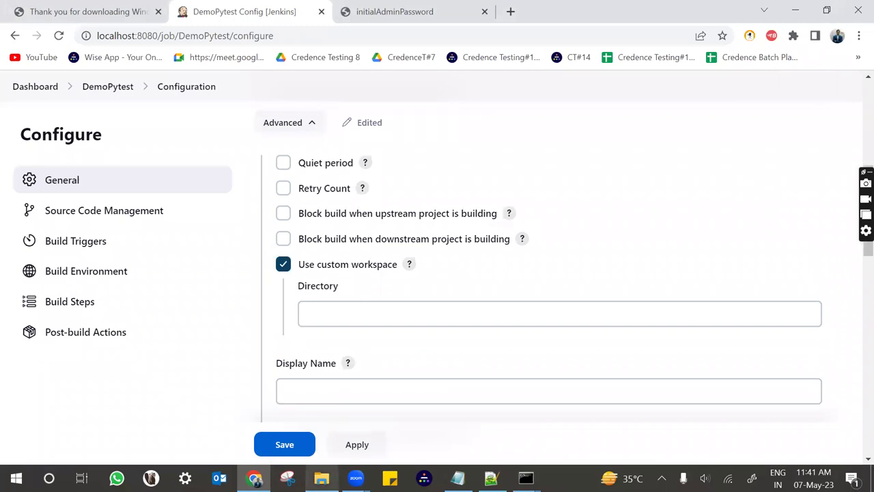
mouse_move(321, 478)
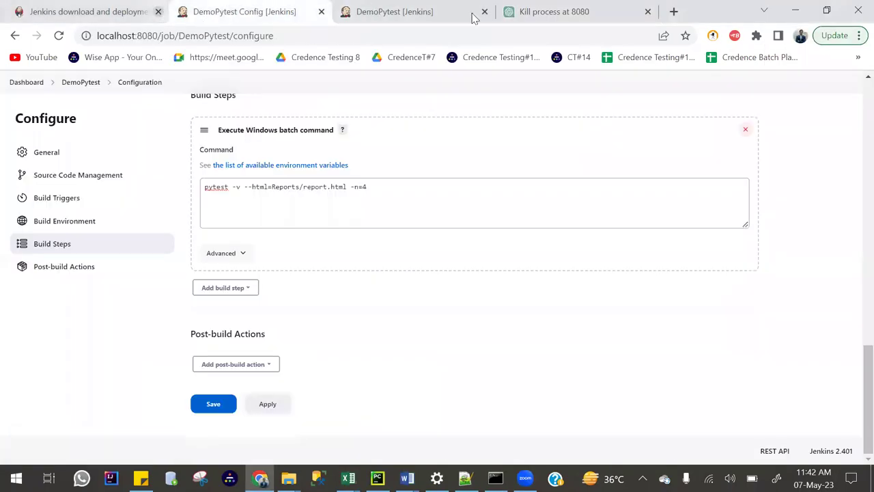
Return to the DemoPytest configuration and select the custom workspace Directory path.
click(444, 12)
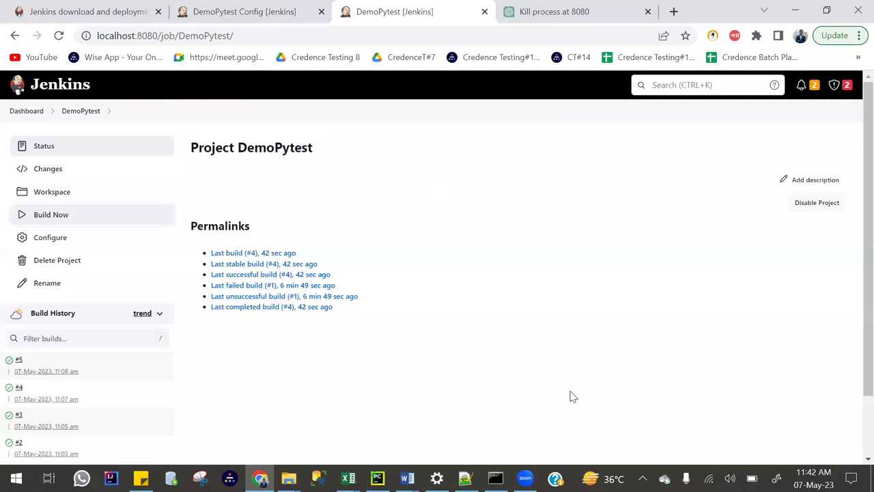
click(267, 12)
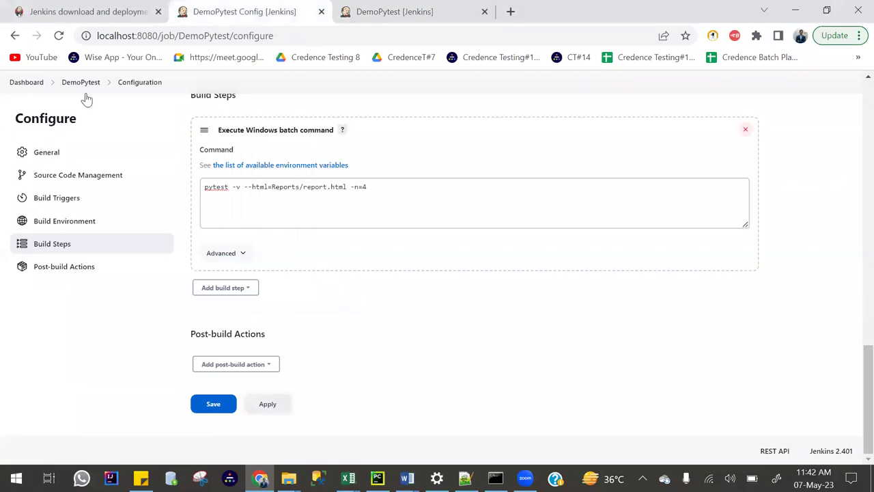
scroll(10, 169, up, 15)
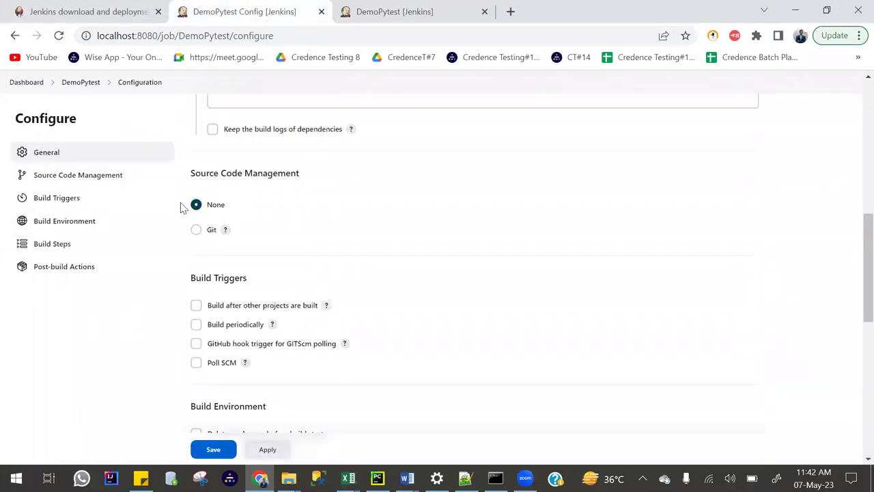
scroll(302, 315, down, 2)
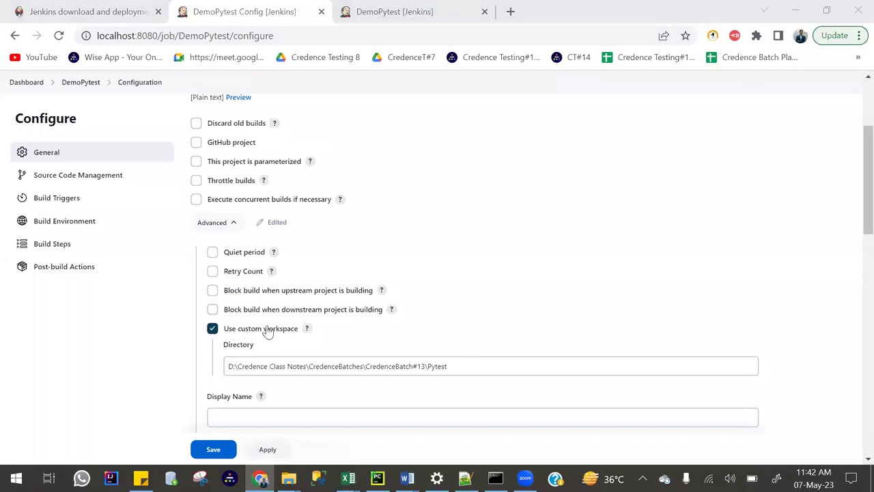
drag(456, 366, 227, 369)
In PyCharm, copy the Pytest project folder's absolute path.
click(377, 478)
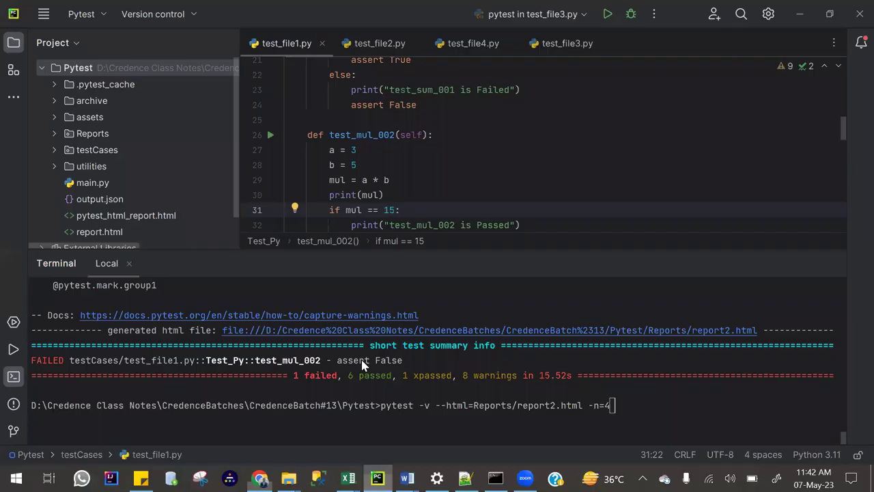
right_click(79, 68)
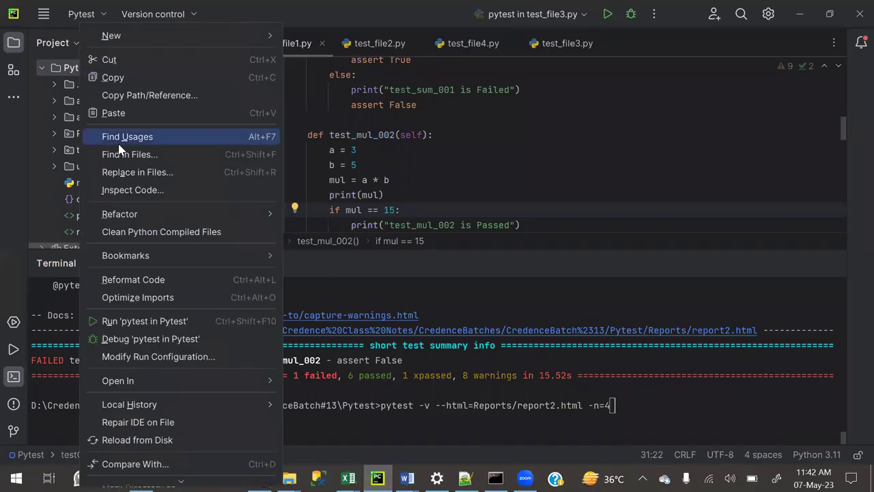
click(168, 95)
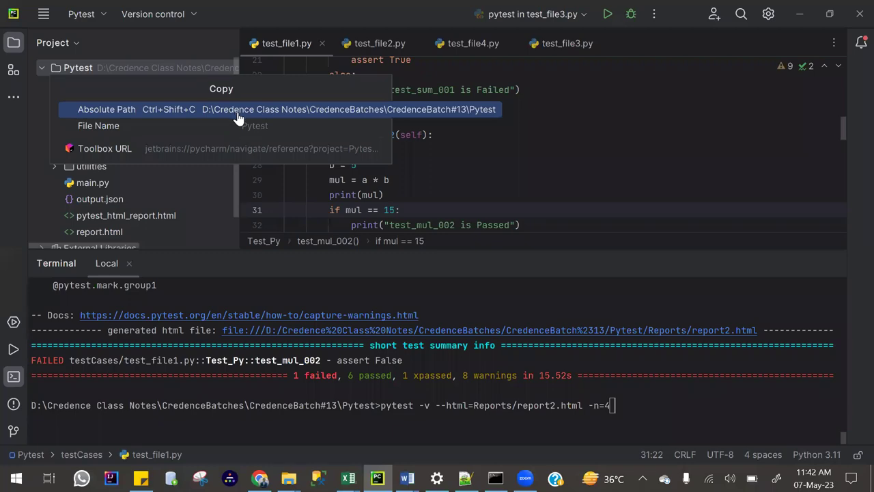
click(236, 118)
Paste the Pytest folder path into the Jenkins custom workspace Directory field.
key(alt+Tab)
click(450, 367)
drag(447, 367, 146, 370)
key(ctrl+v)
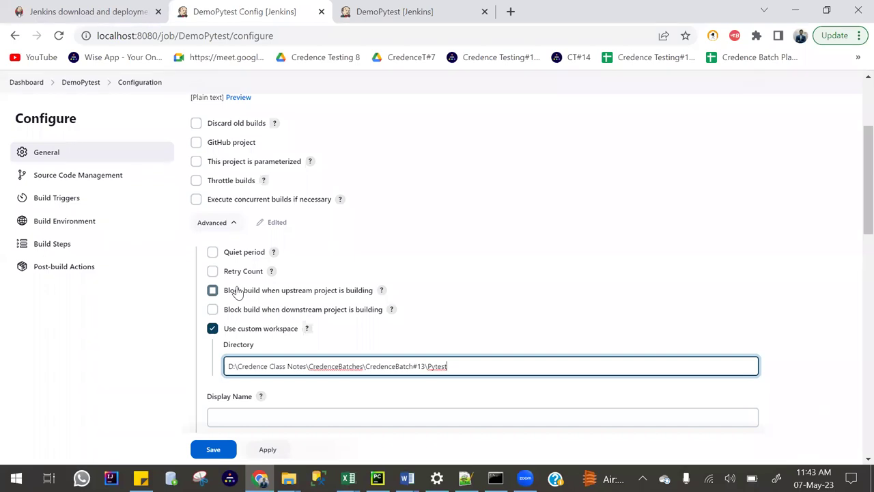
Select the custom workspace Directory path in Jenkins and switch back to PyCharm.
scroll(308, 375, down, 2)
scroll(309, 368, up, 2)
scroll(308, 368, up, 2)
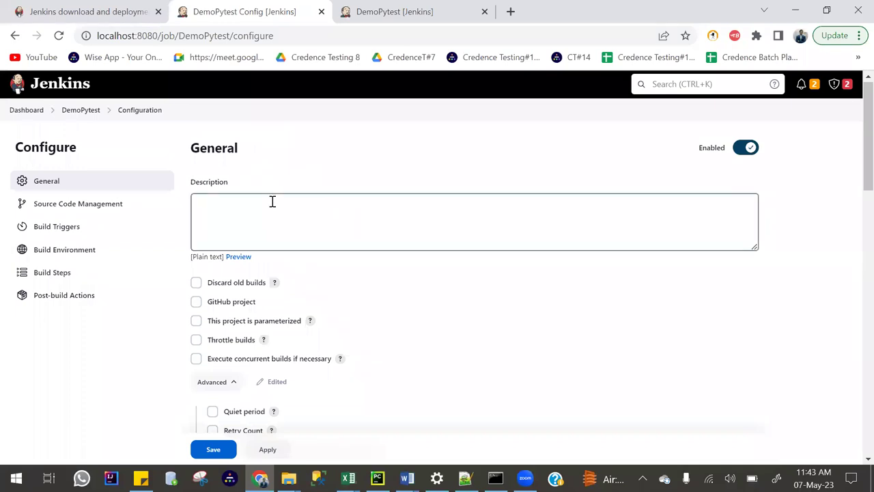
scroll(277, 207, down, 5)
drag(457, 206, 224, 217)
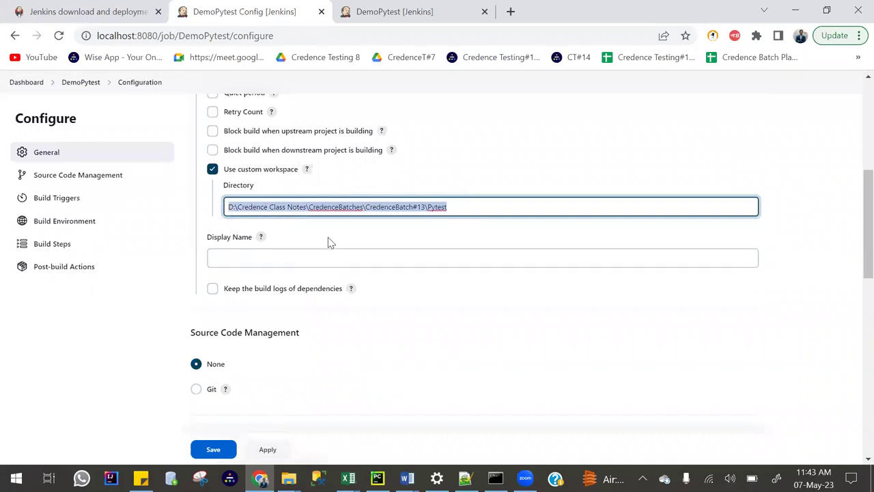
drag(467, 206, 220, 217)
key(alt+Tab)
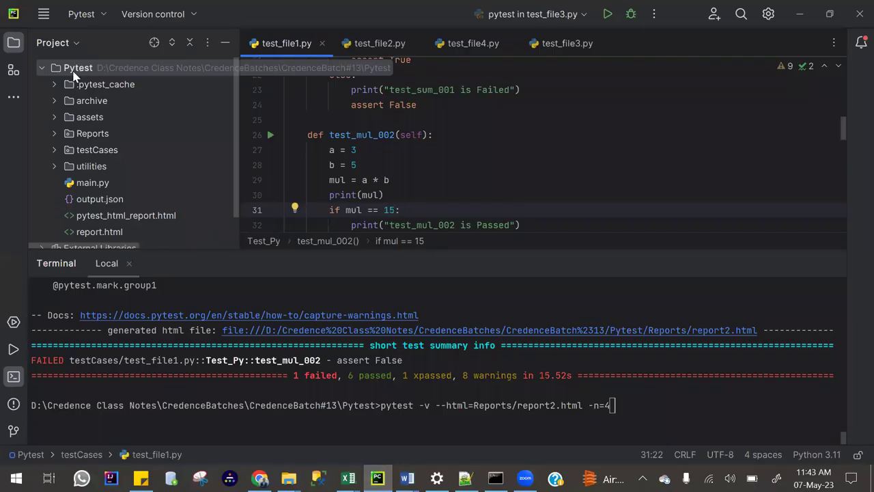
Copy the Pytest root's absolute path from PyCharm's Project tree and return to Jenkins.
mouse_move(288, 477)
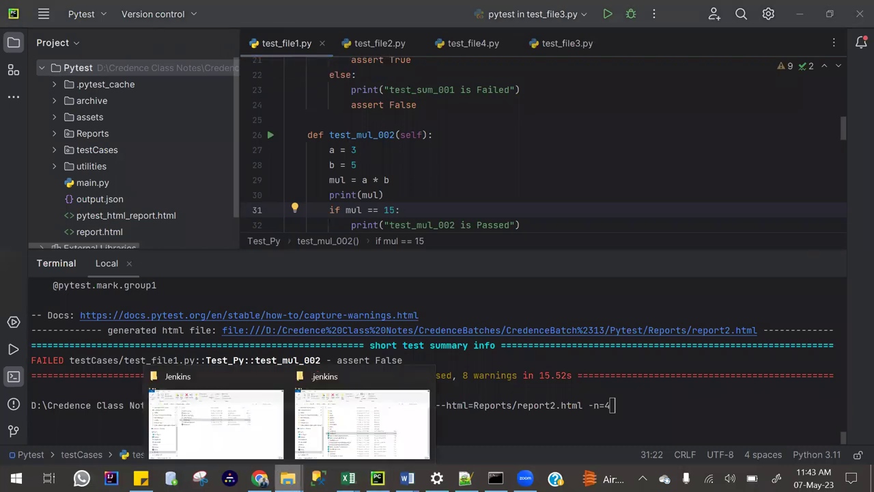
right_click(93, 72)
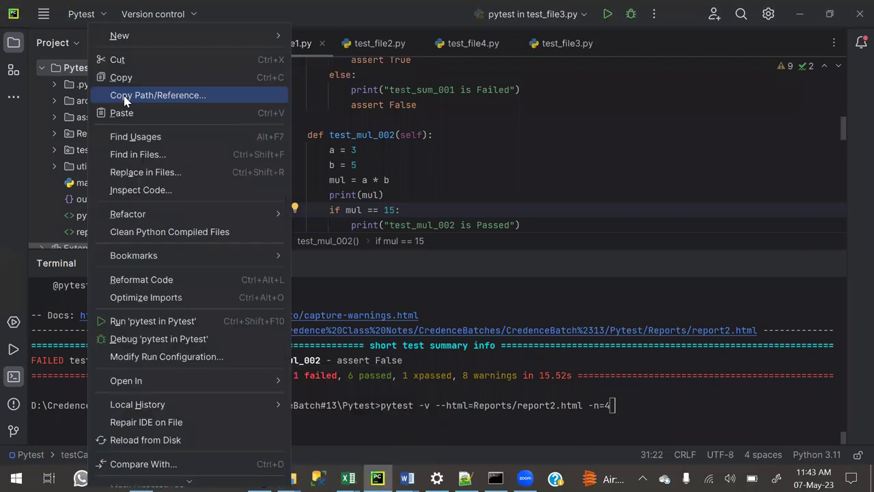
click(125, 98)
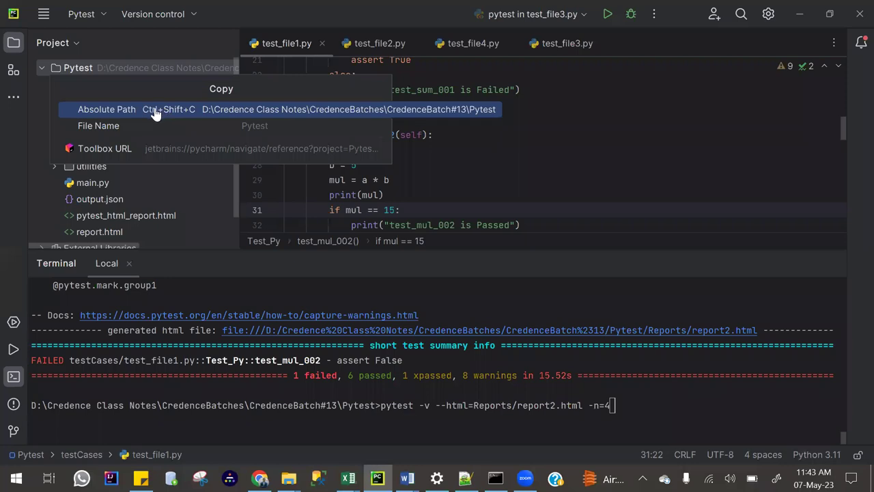
click(156, 113)
click(259, 478)
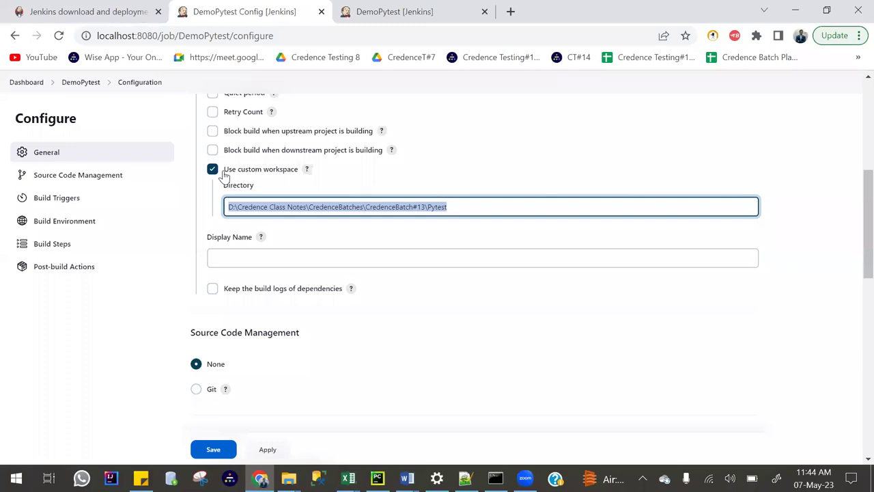
Clear and delete the existing batch command build step.
scroll(328, 243, down, 7)
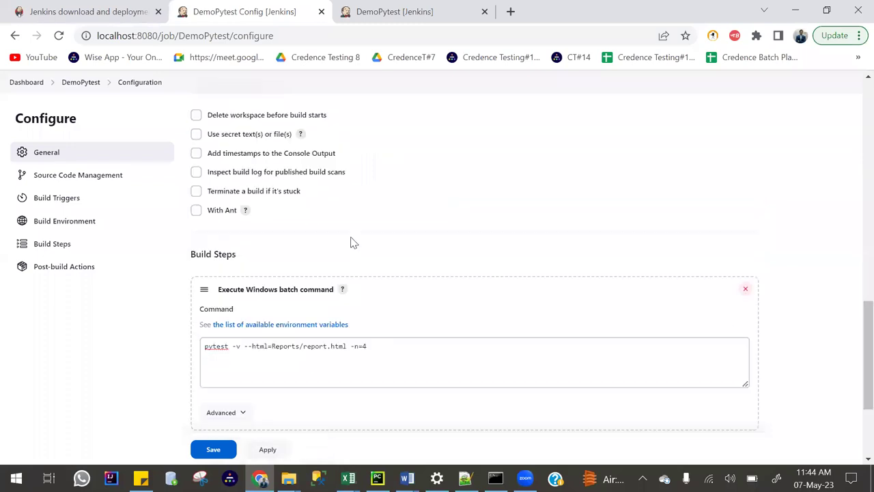
drag(400, 345, 191, 353)
key(BackSpace)
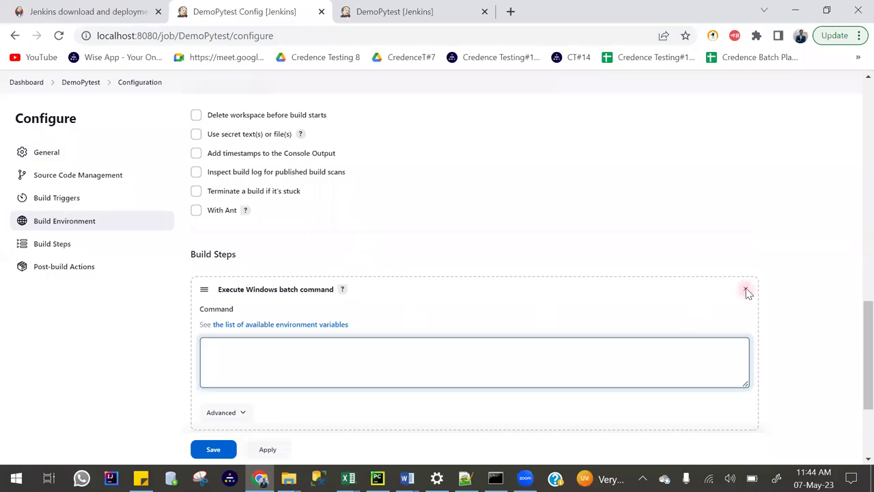
click(746, 290)
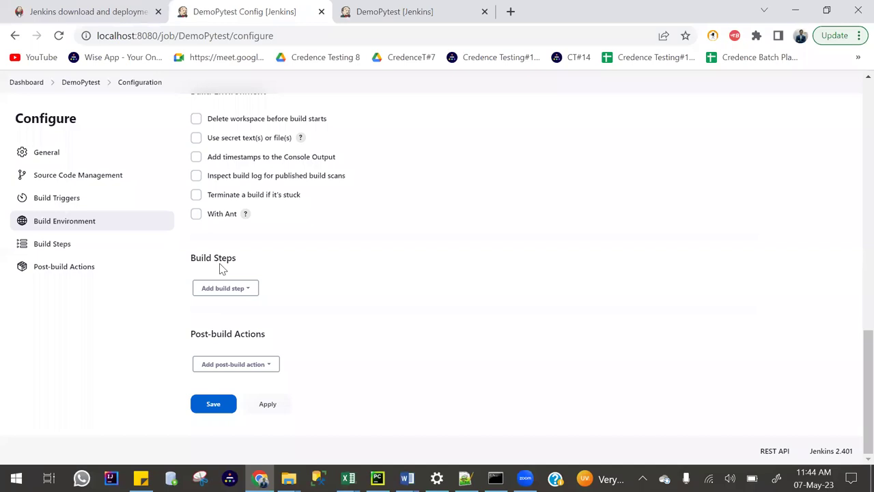
drag(232, 262, 182, 267)
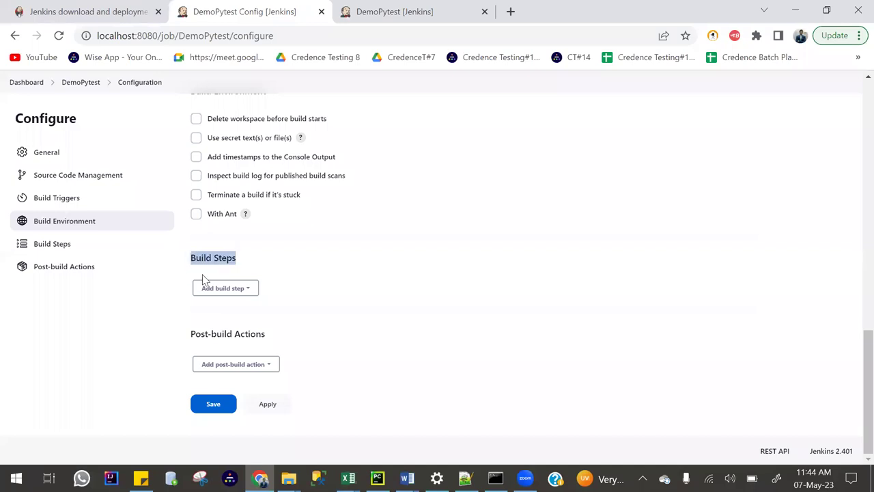
Add an Execute Windows batch command step running pytest -v --html=Reports/report.html -n=4.
click(236, 296)
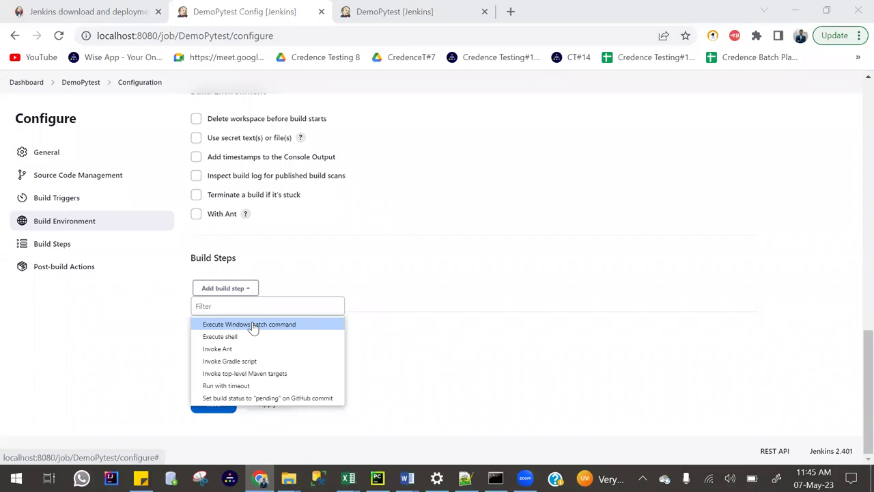
click(253, 325)
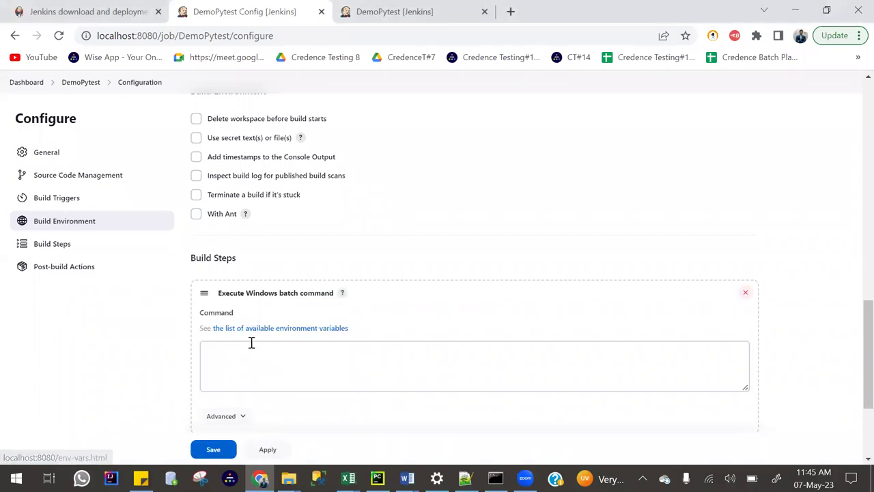
click(246, 351)
key(ctrl+v)
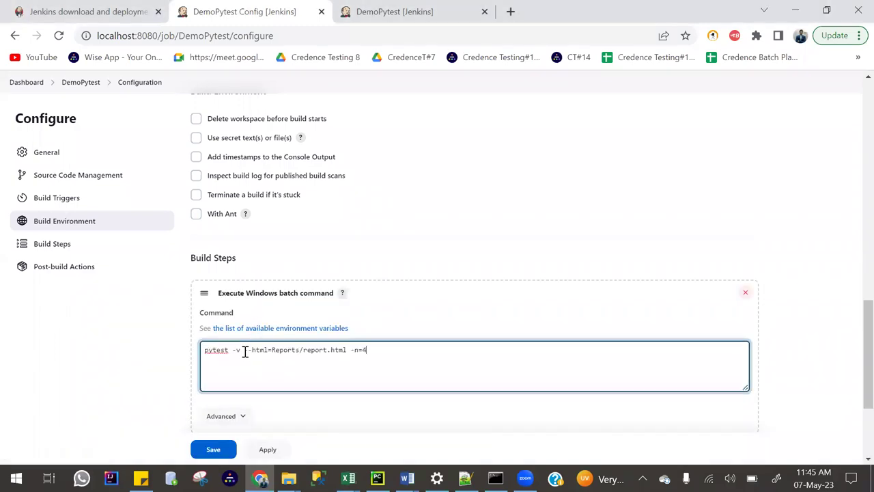
key(ctrl+a)
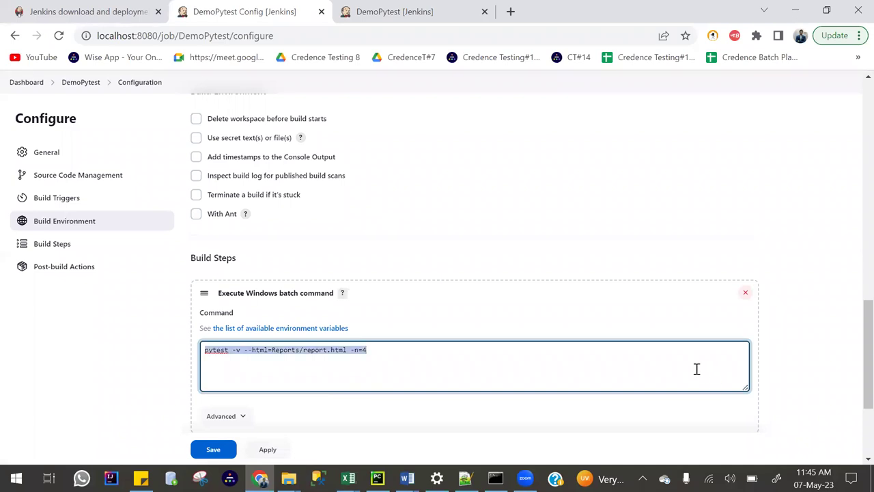
text(pytest )
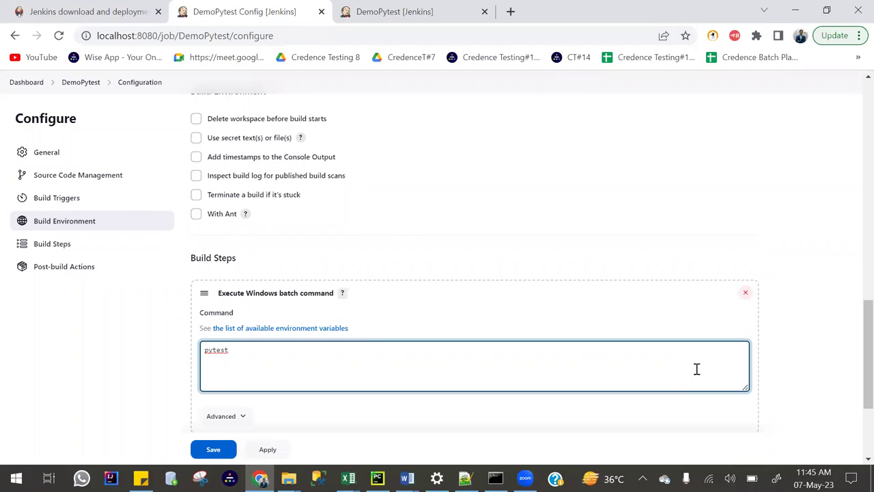
text(-v --html=Reports/report.html -n=4)
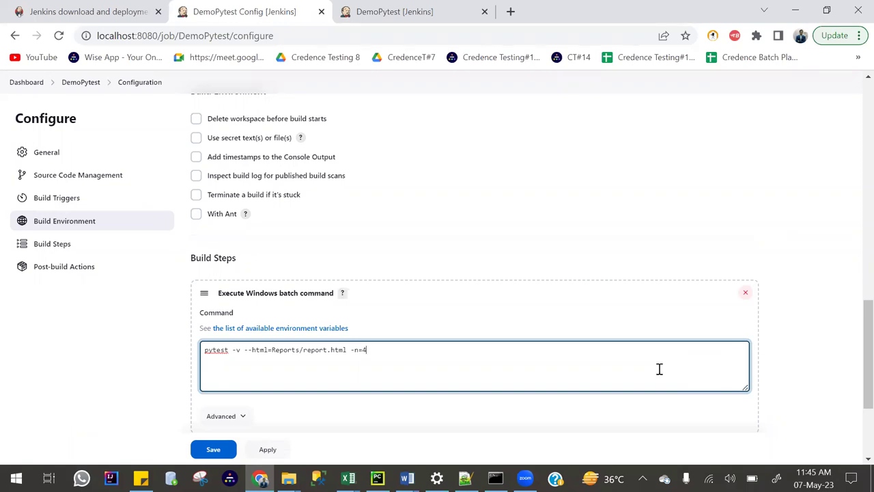
Check the entered pytest command and apply the configuration changes.
key(ctrl+a)
click(570, 351)
drag(376, 353, 171, 353)
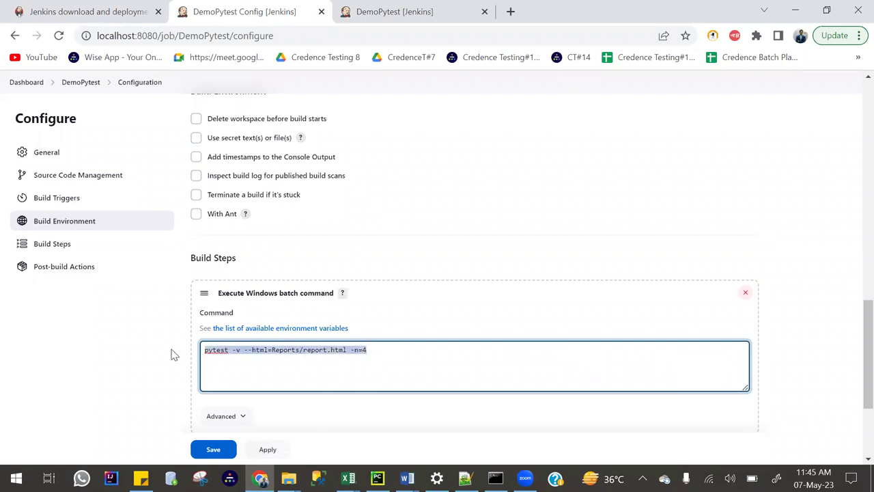
click(267, 450)
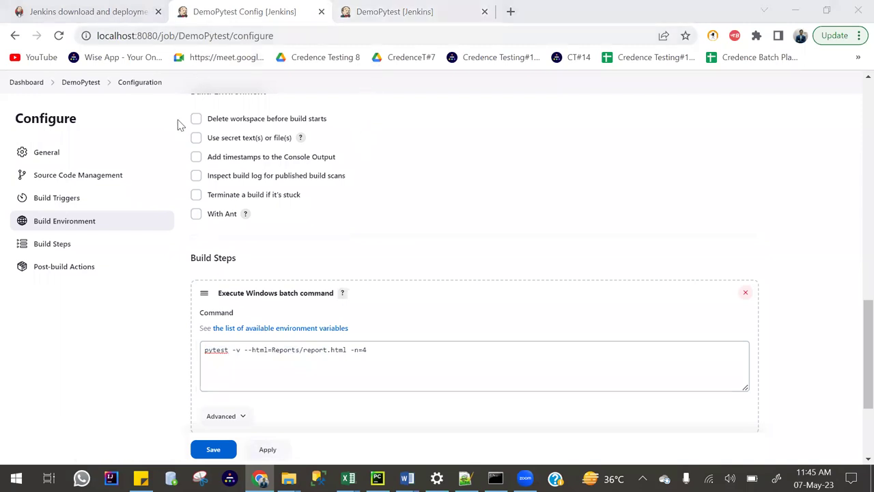
scroll(212, 219, down, 3)
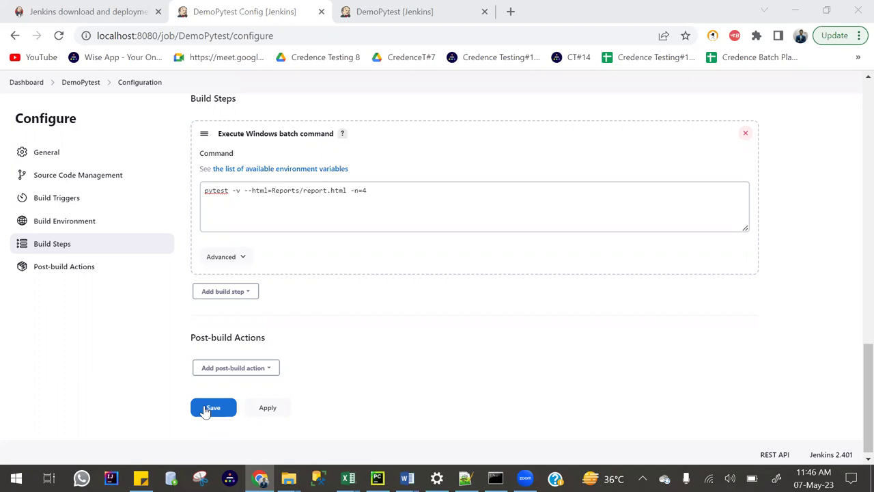
Save the DemoPytest configuration and return to its project page.
click(222, 410)
key(Return)
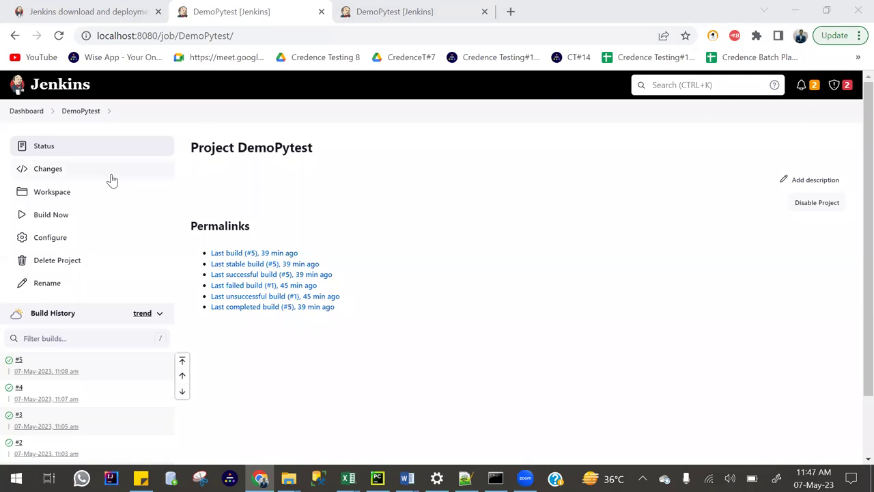
Start build #6 of DemoPytest and open its Console Output.
click(55, 216)
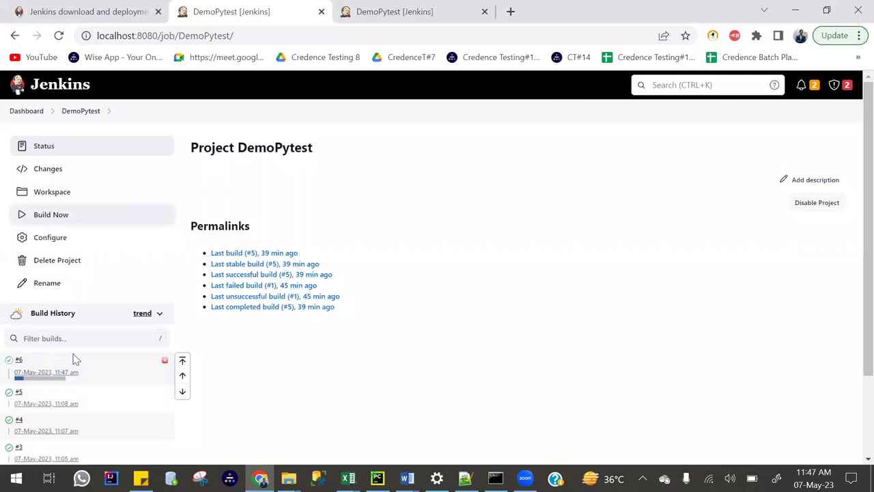
mouse_move(29, 385)
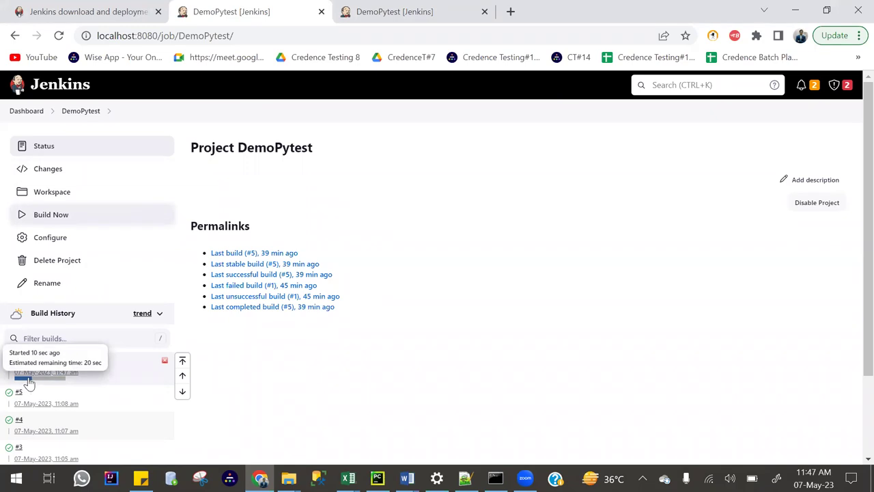
click(29, 381)
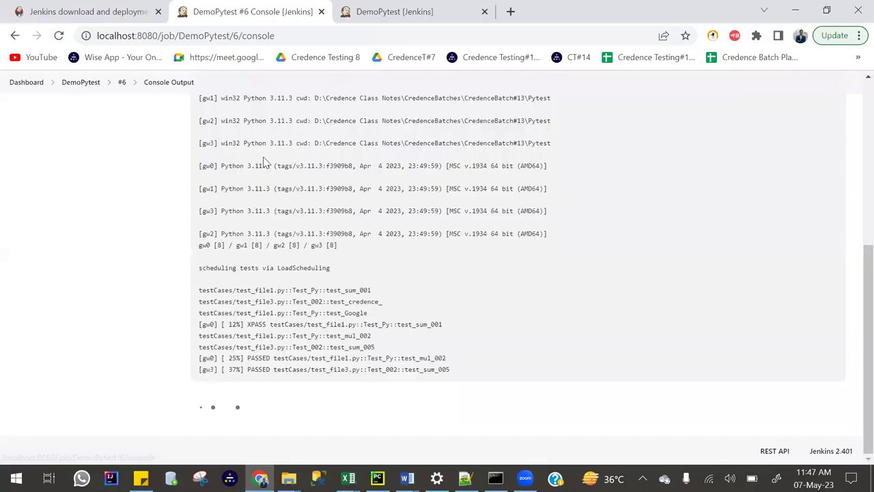
scroll(275, 189, up, 10)
drag(321, 153, 215, 153)
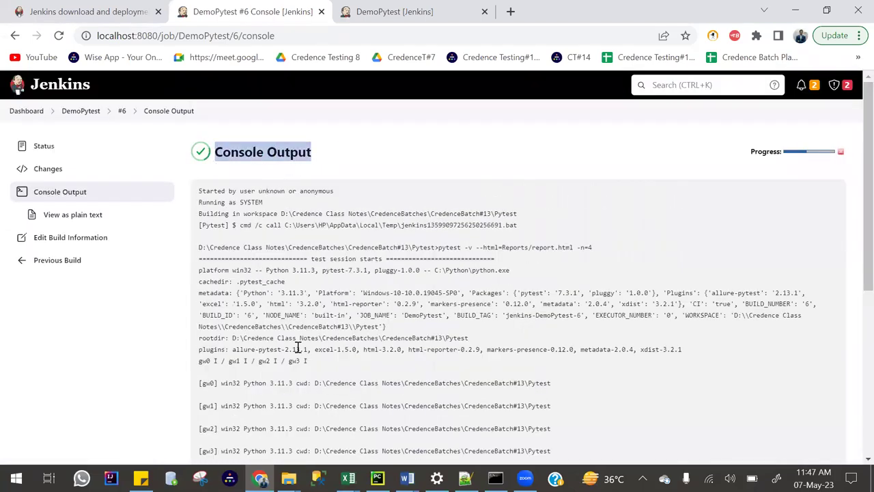
scroll(344, 331, down, 5)
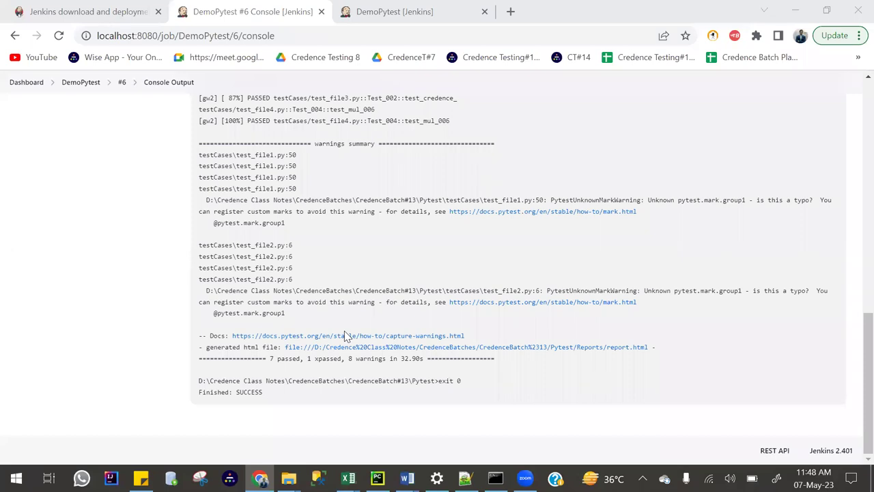
Reload build #6's console to confirm Finished: SUCCESS, then return to the DemoPytest page.
scroll(331, 360, up, 15)
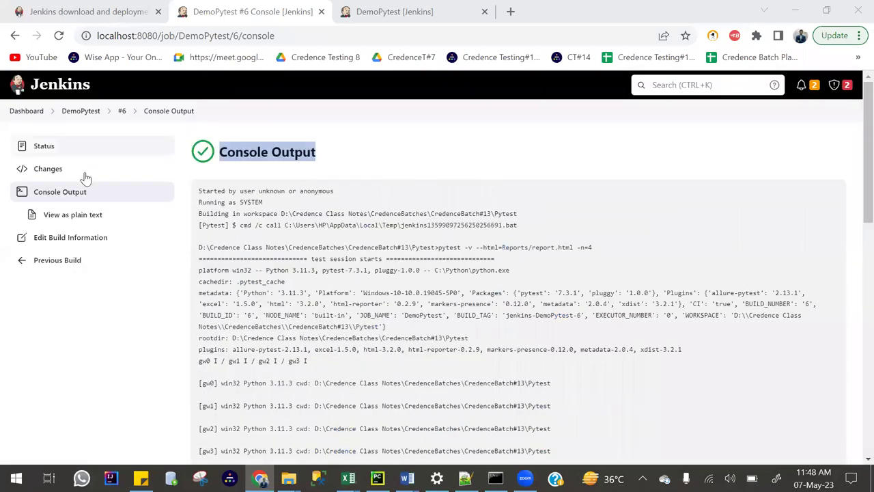
click(45, 198)
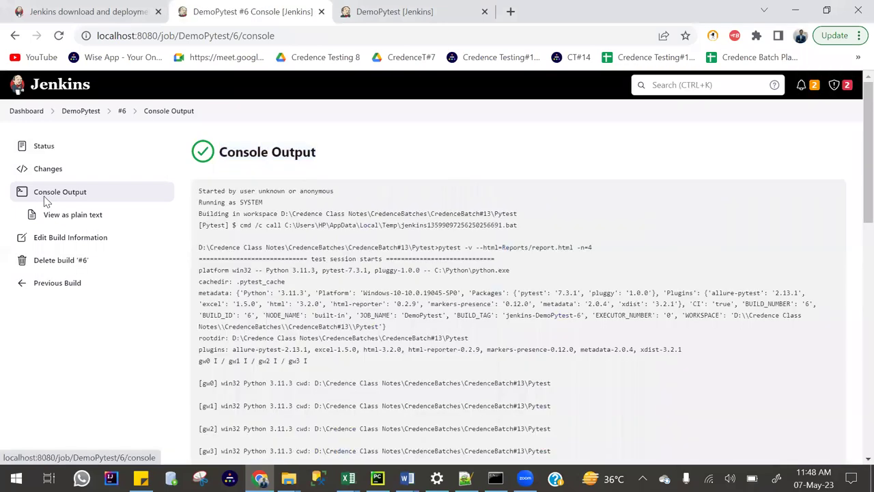
click(94, 113)
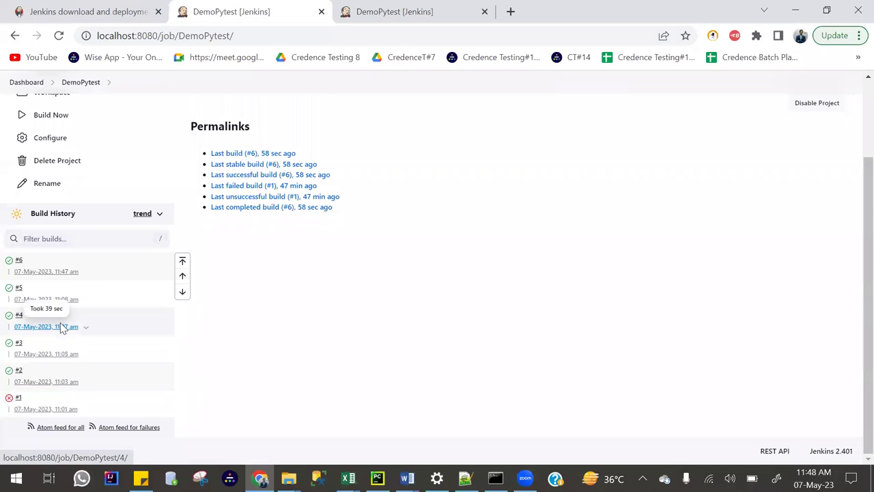
scroll(57, 273, up, 3)
Open report.html from the Reports folder of the job's workspace.
click(51, 193)
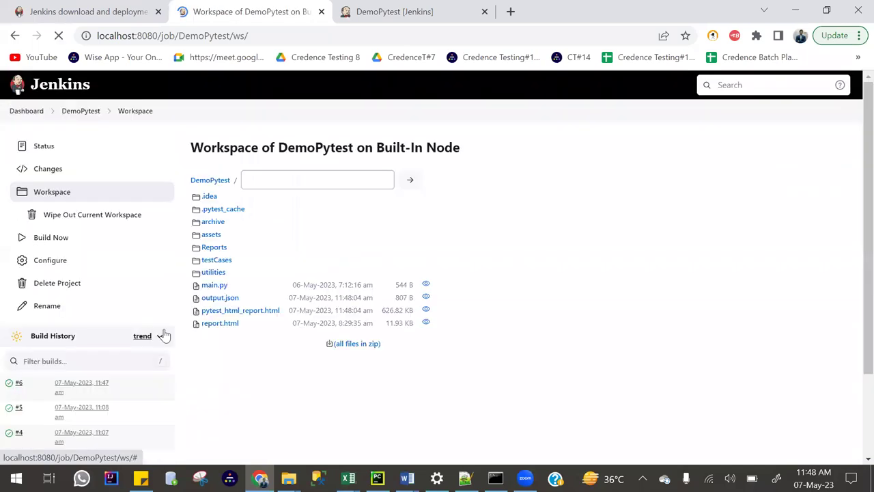
click(214, 247)
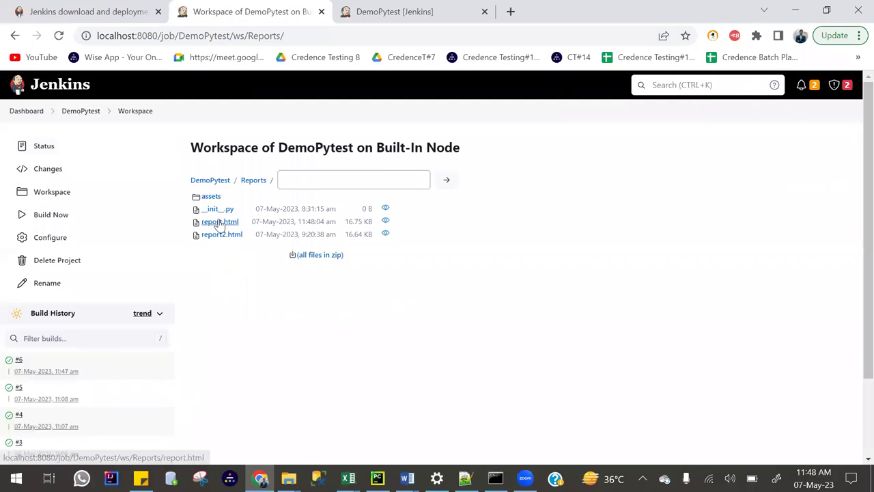
click(220, 224)
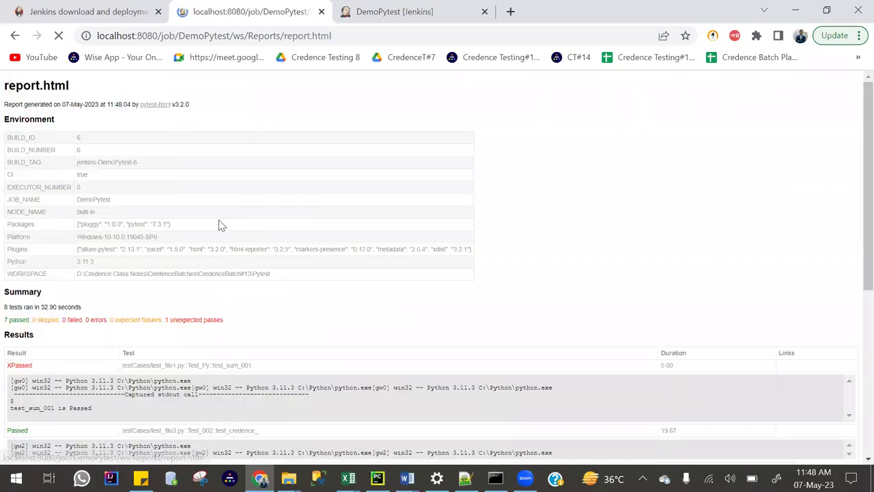
scroll(198, 298, down, 1)
scroll(196, 298, down, 1)
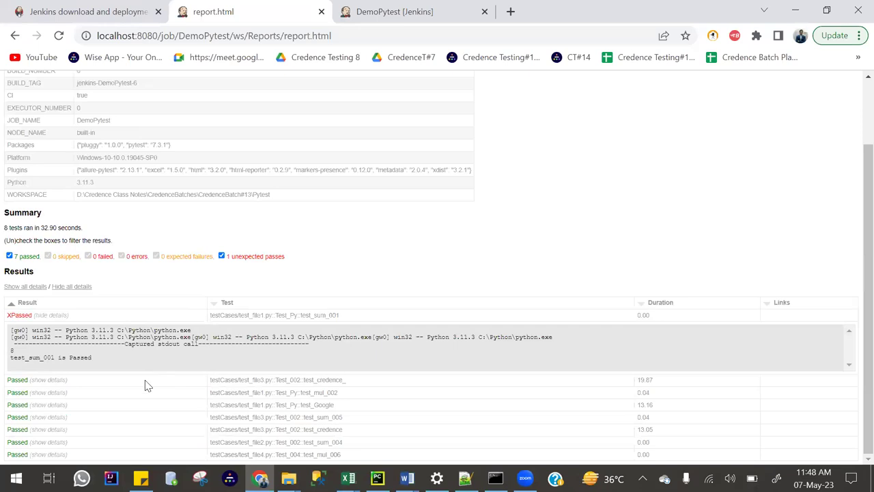
Expand the captured logs for test_credence_, test_mul_002, test_Google and test_sum_005.
click(138, 385)
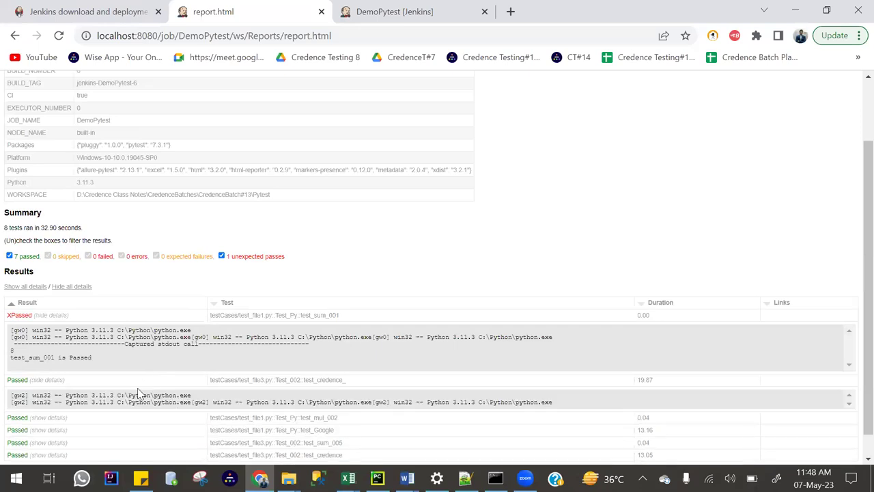
click(129, 419)
scroll(125, 407, down, 2)
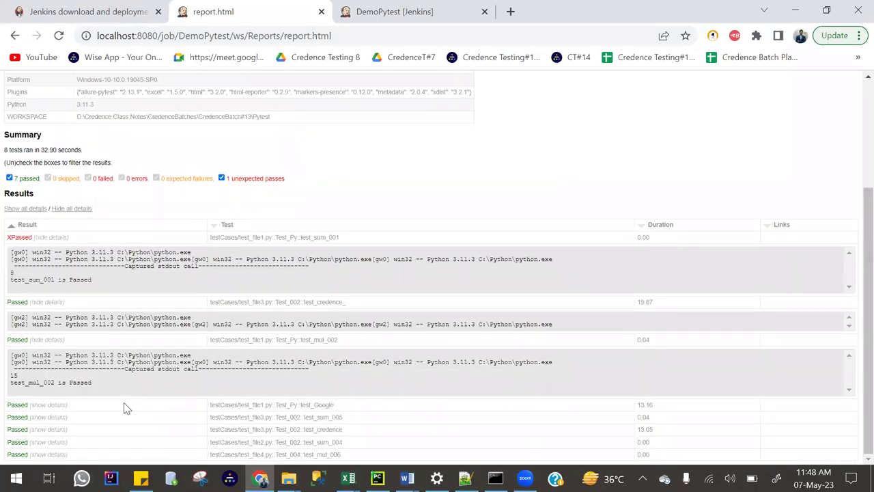
click(125, 409)
scroll(126, 411, down, 1)
click(122, 418)
scroll(113, 431, down, 1)
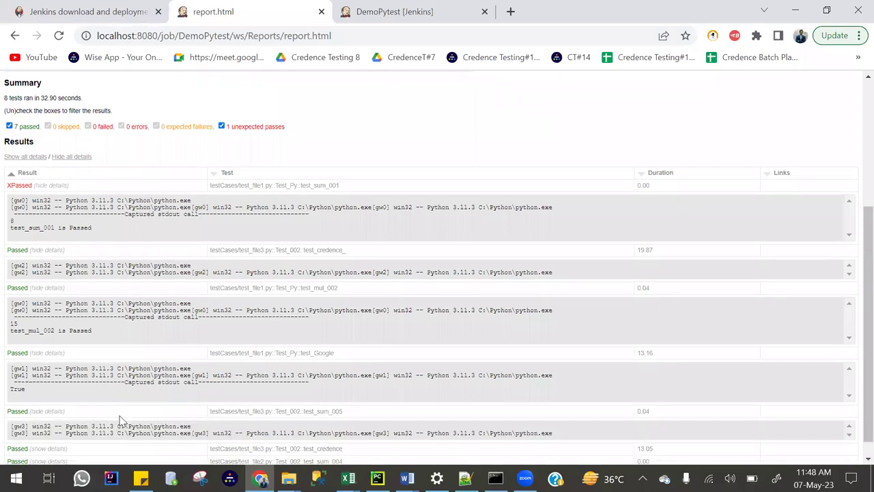
scroll(103, 437, down, 1)
Expand the remaining logs, including test_credence and test_mul_006, then return to the DemoPytest page.
click(85, 416)
click(80, 404)
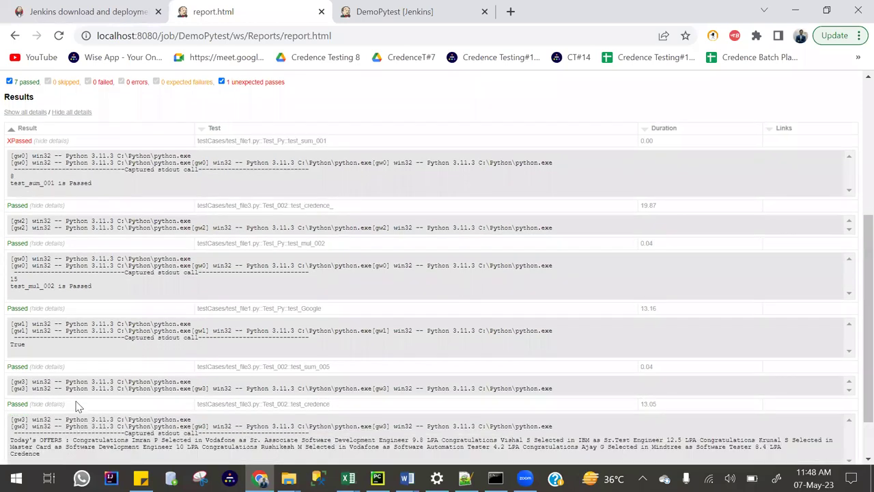
scroll(75, 423, down, 1)
click(67, 455)
scroll(64, 443, down, 1)
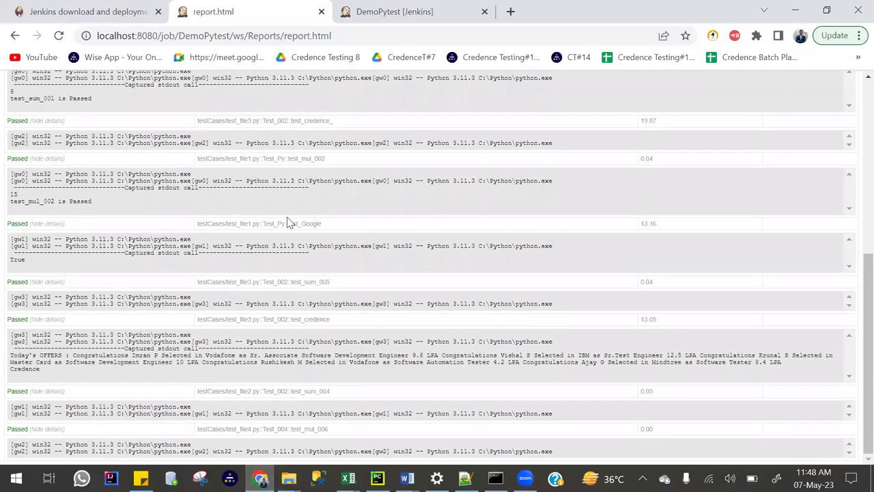
key(Home)
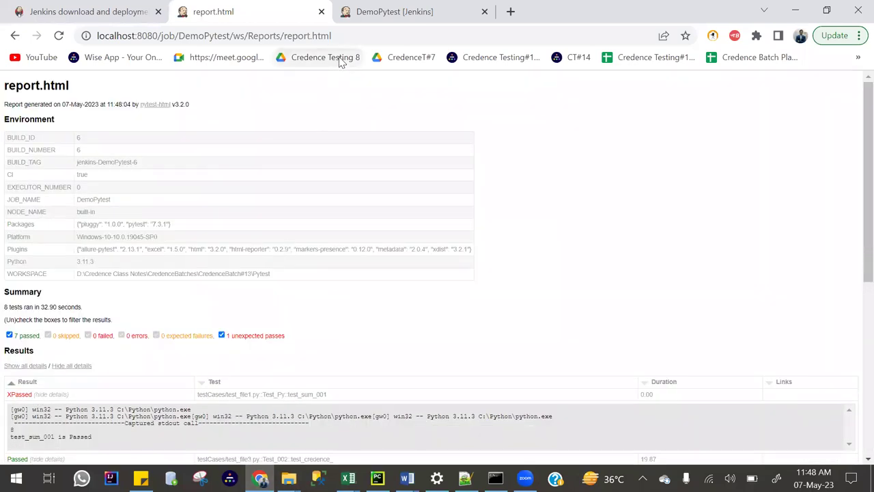
click(372, 22)
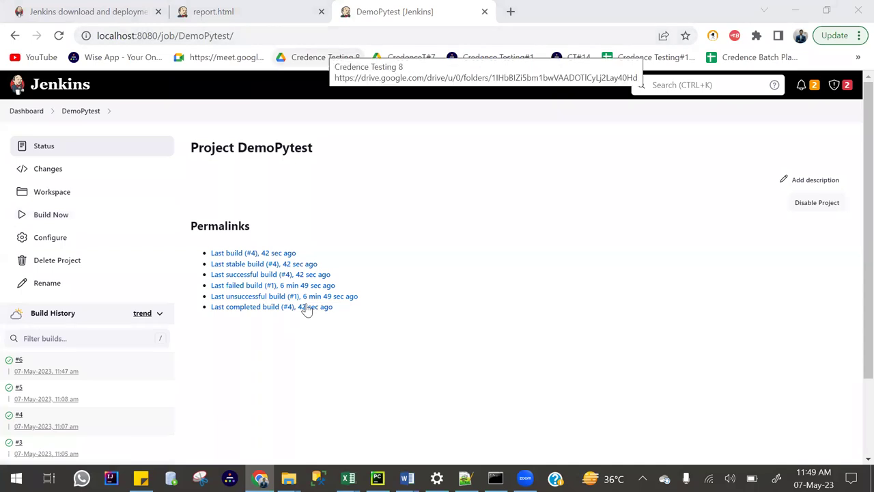
click(20, 115)
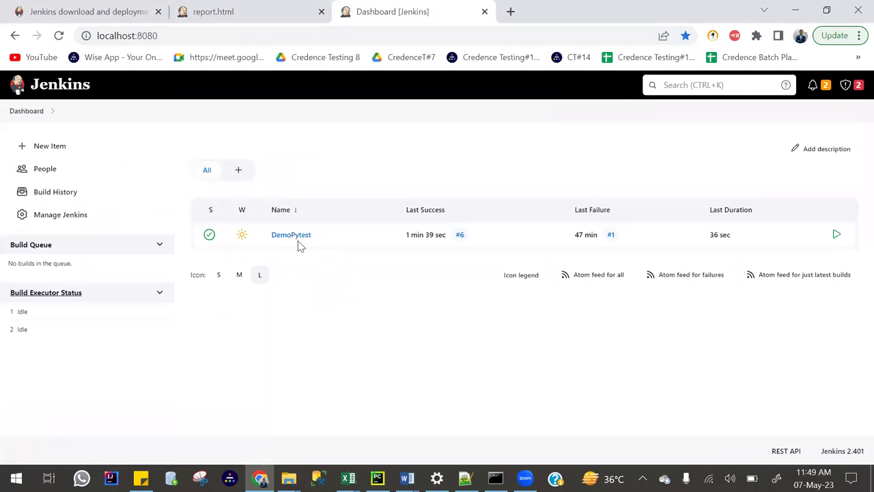
click(220, 275)
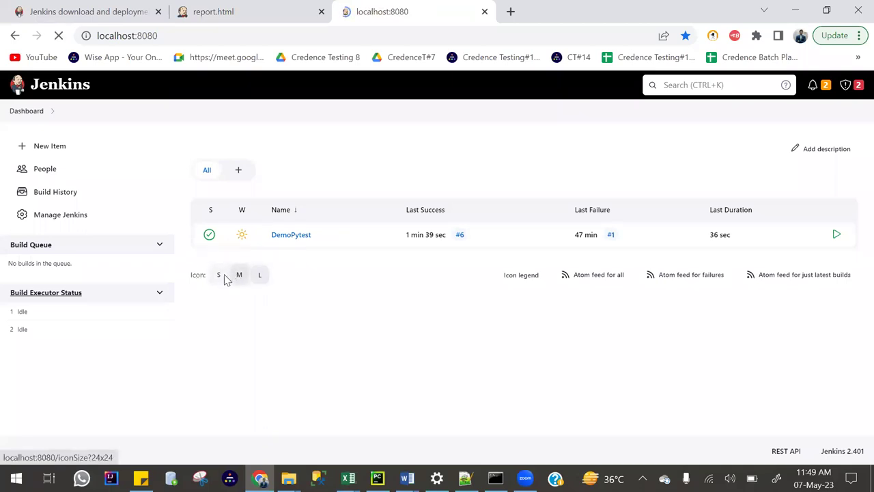
click(219, 276)
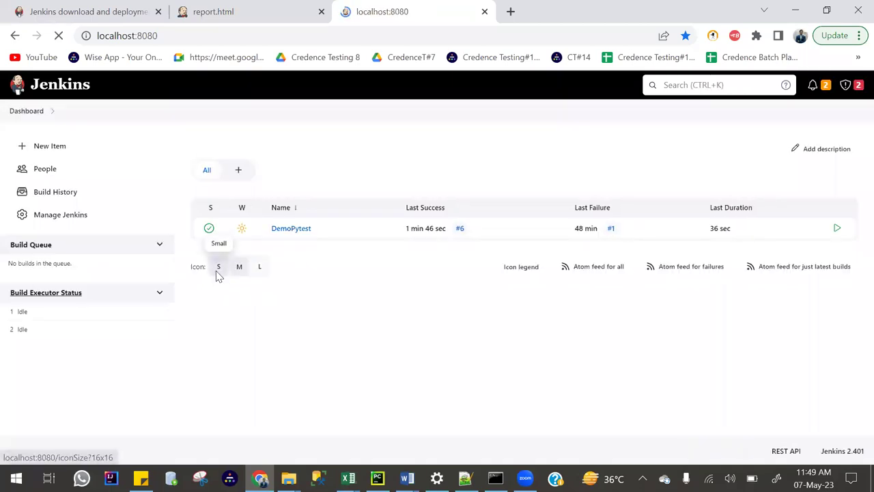
click(258, 260)
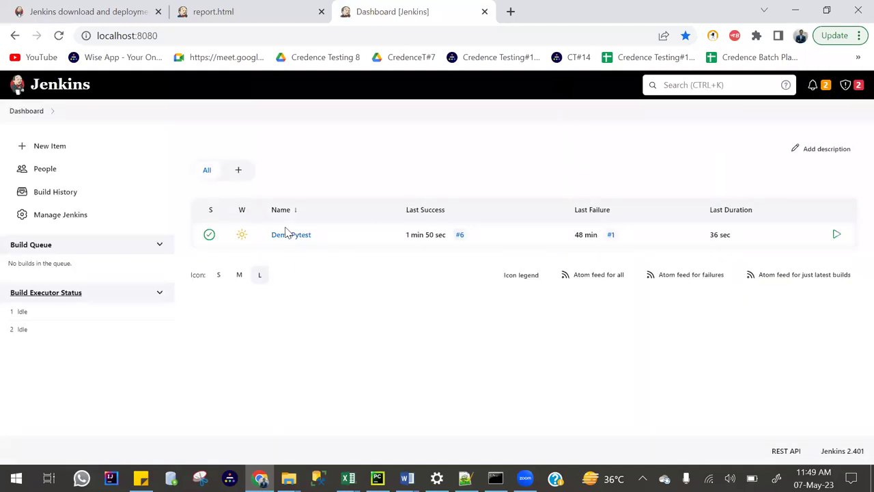
click(284, 239)
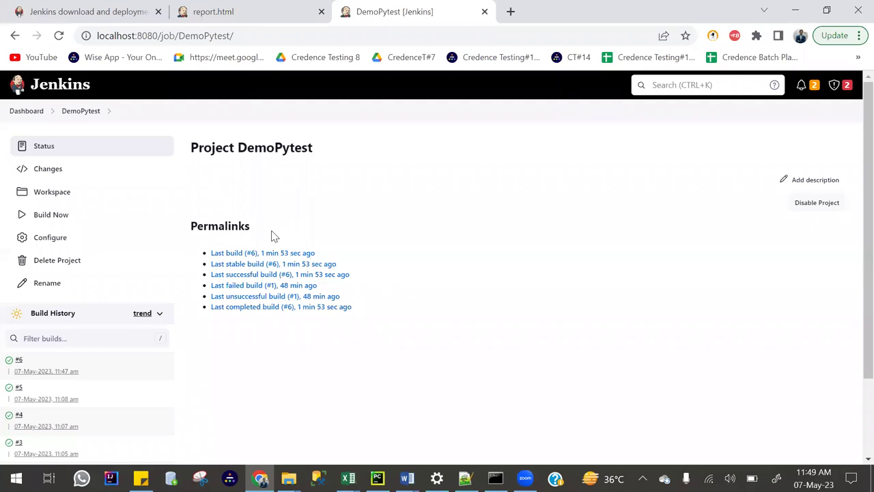
click(8, 363)
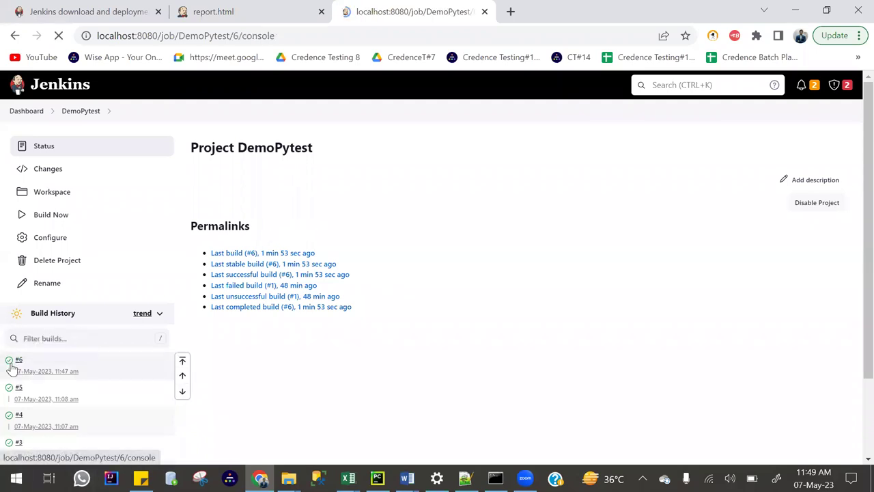
scroll(333, 281, down, 15)
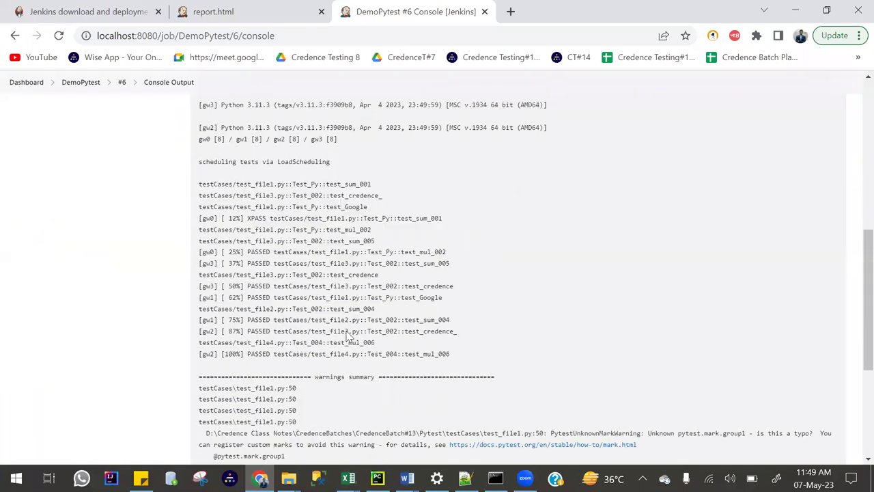
drag(264, 401, 199, 401)
click(247, 403)
double_click(247, 403)
double_click(214, 402)
double_click(242, 401)
double_click(213, 403)
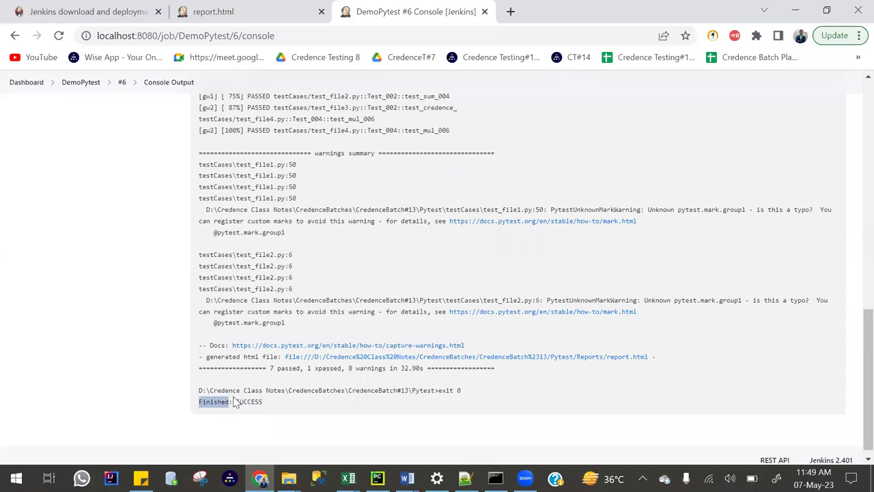
click(244, 401)
double_click(244, 401)
scroll(269, 297, up, 5)
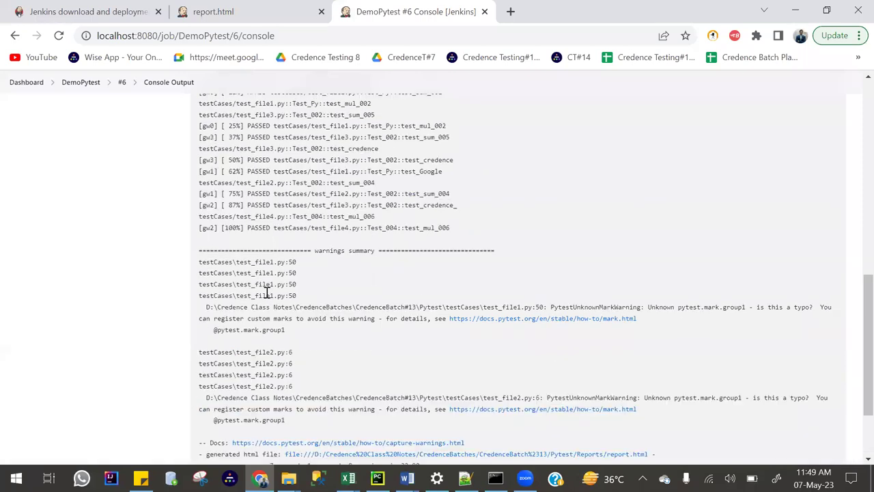
scroll(360, 254, up, 5)
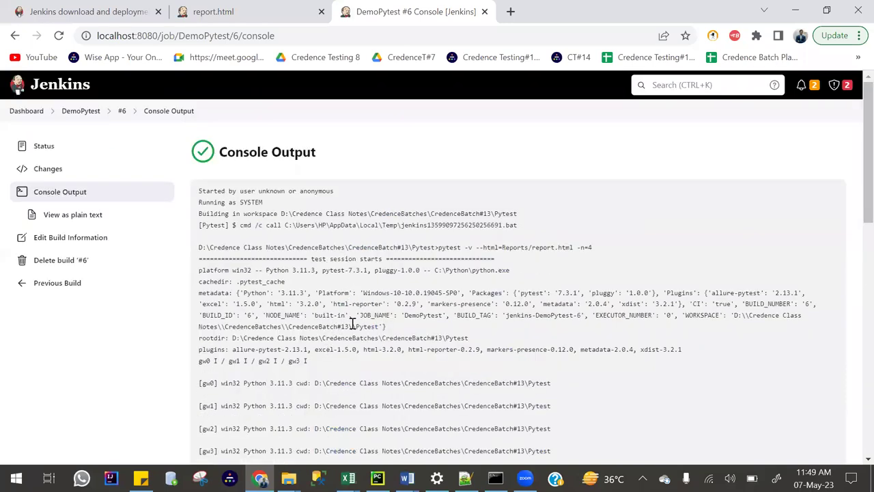
drag(470, 338, 422, 338)
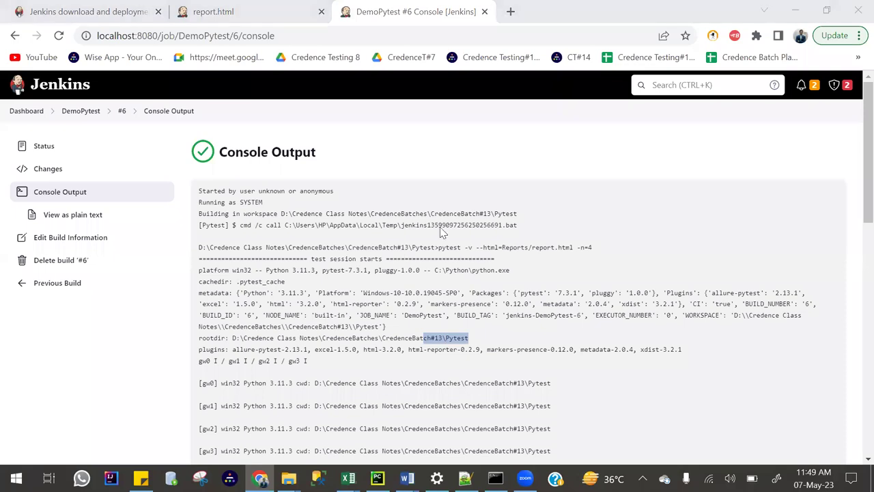
drag(412, 248, 599, 250)
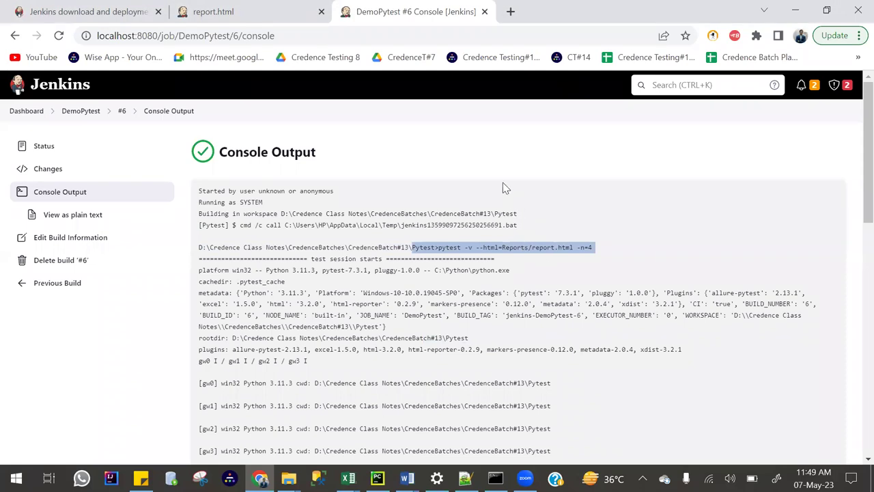
click(77, 112)
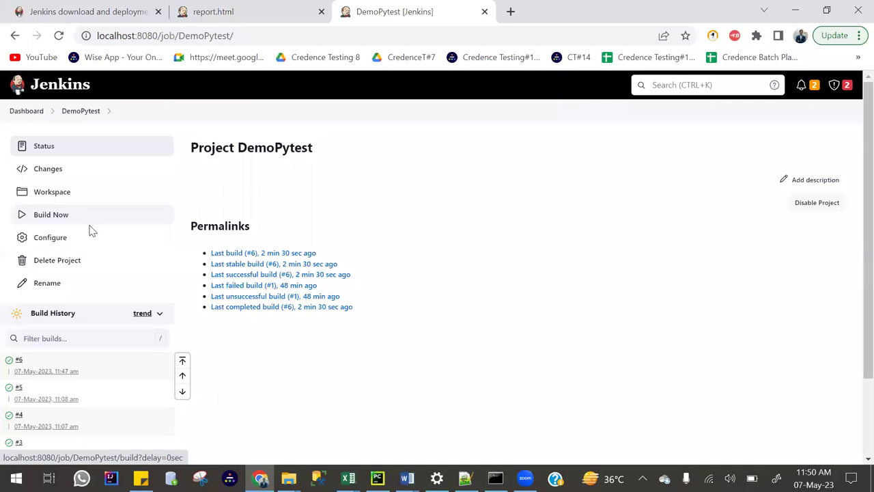
Go via the Dashboard to the DemoPytest job and open its Configure page.
click(31, 113)
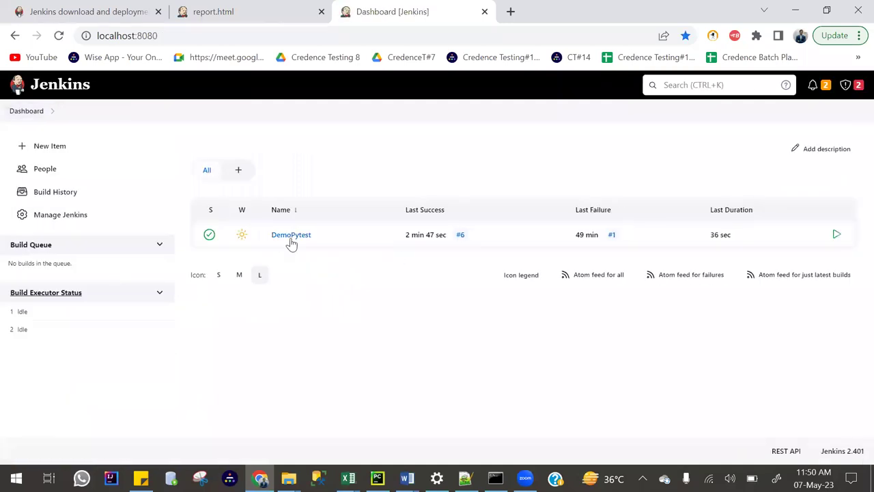
click(292, 235)
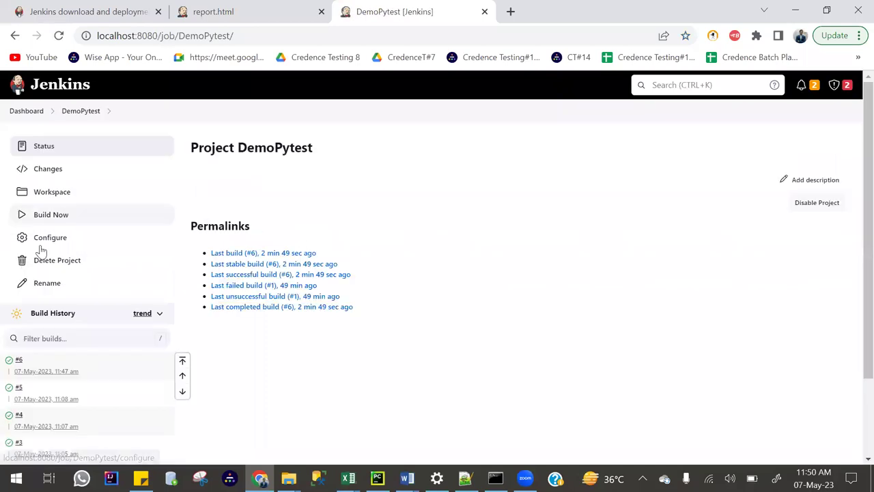
click(50, 239)
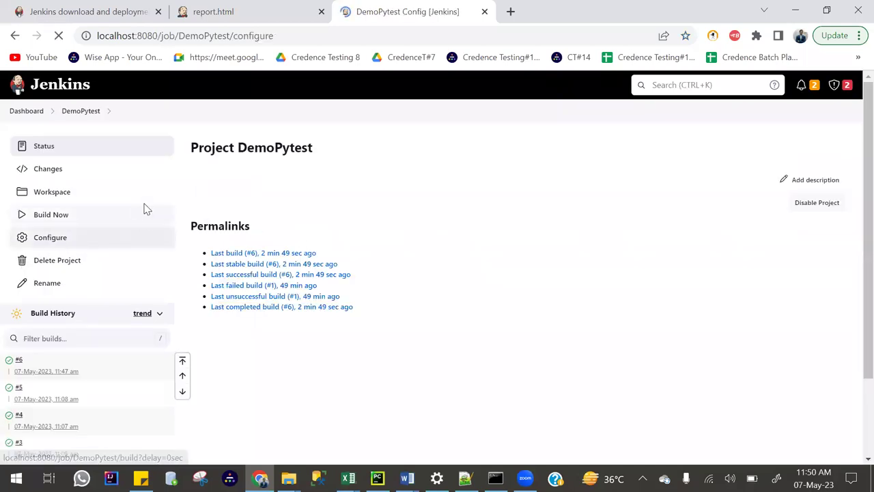